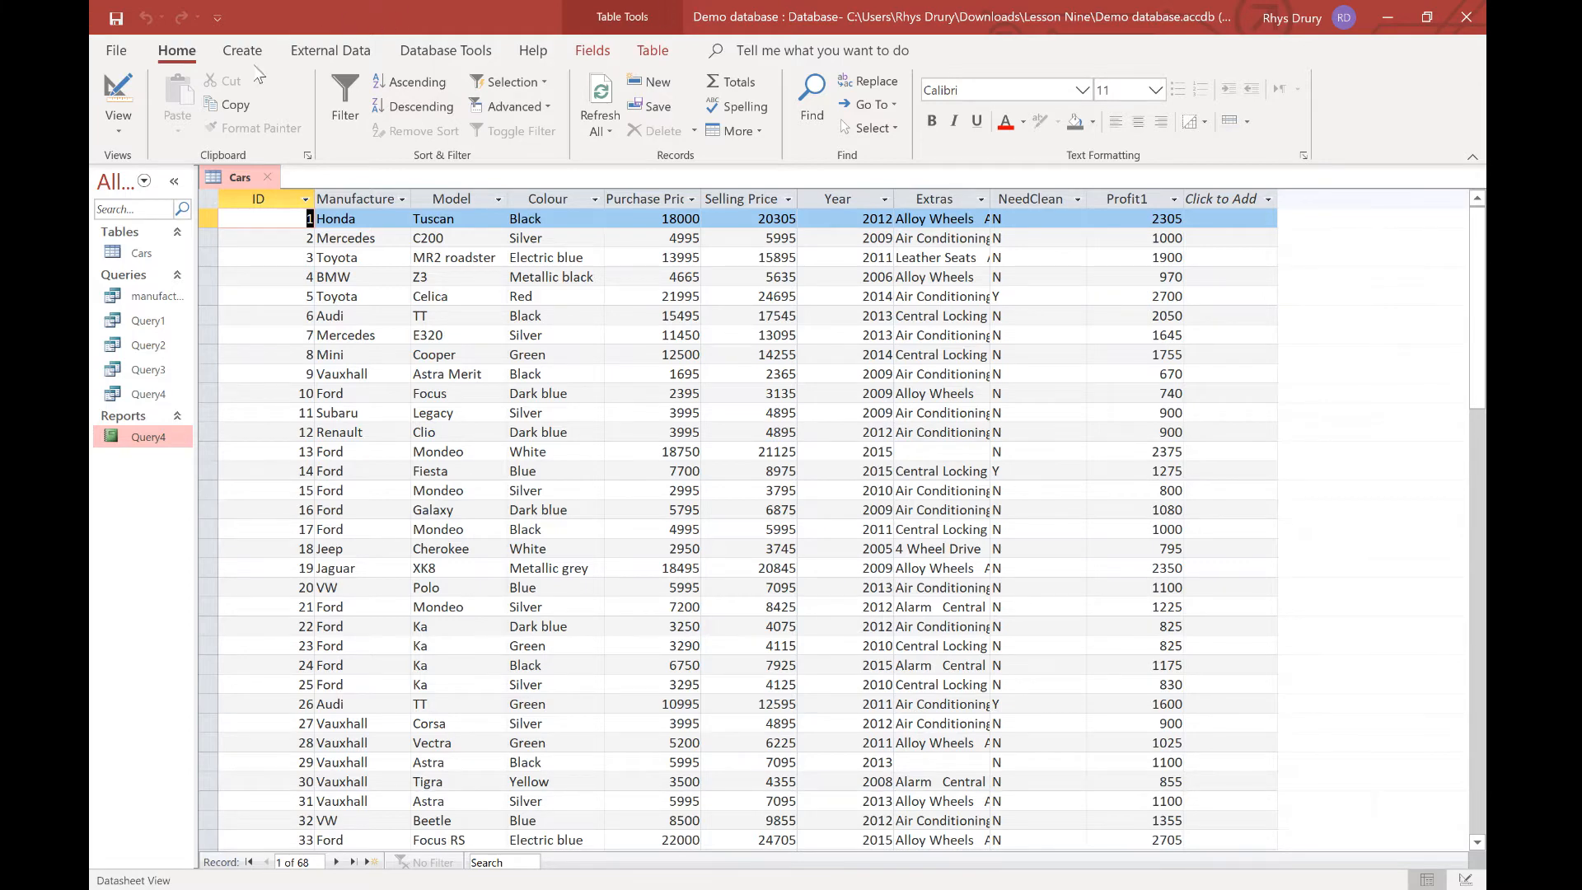
Switch the ribbon to Create while the Cars table is open.
{"action": "left_click", "coordinate": [256, 53]}
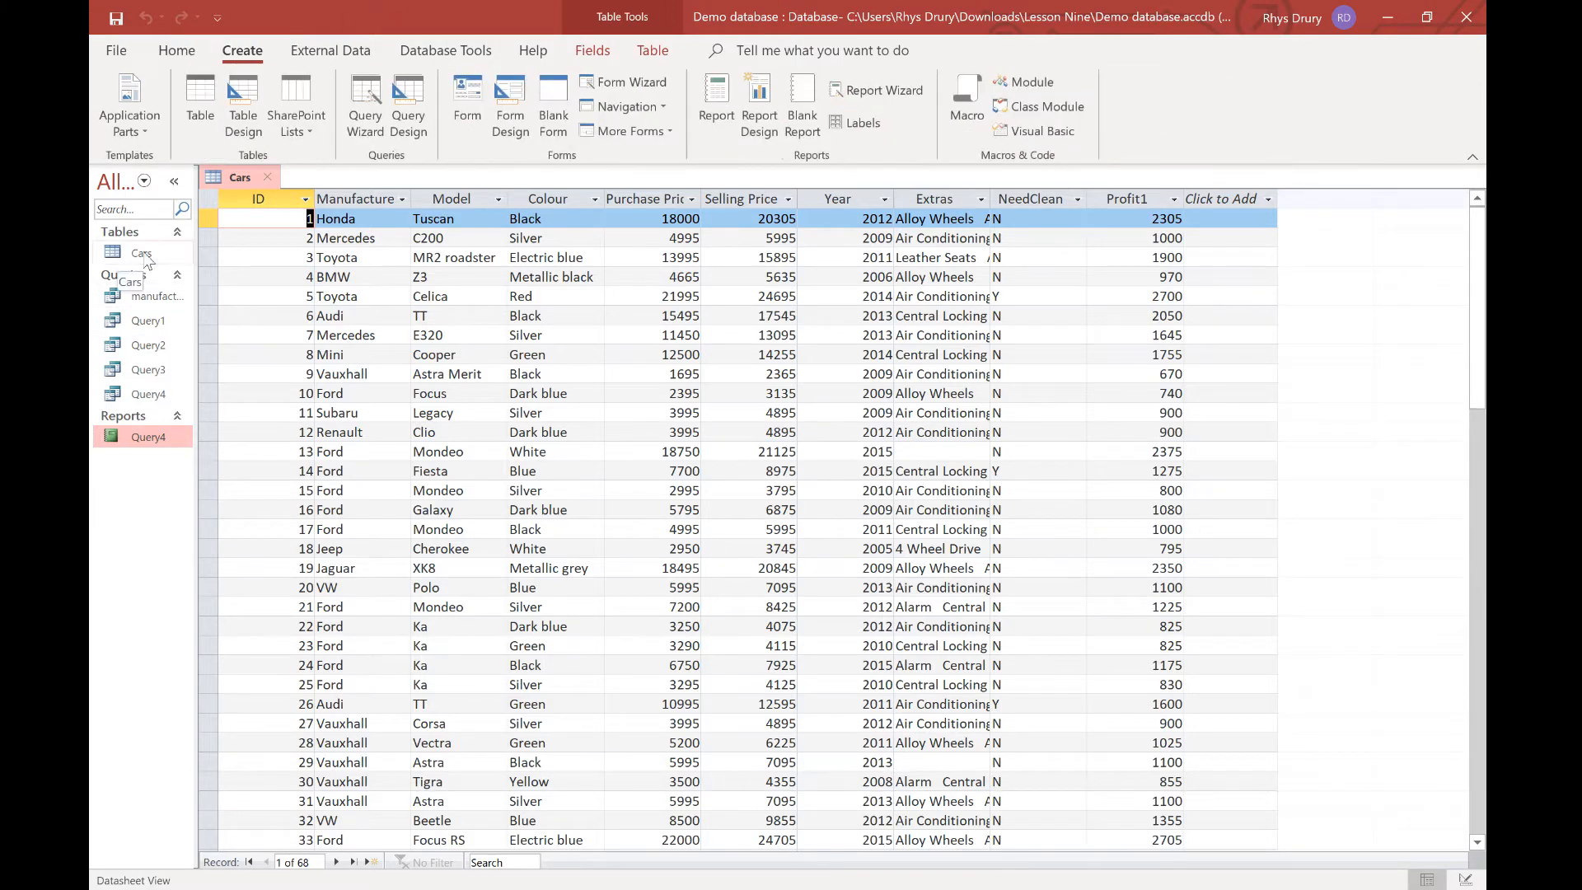
Start the Label Wizard for Cars, keeping label size C2244 and the default Arial 8 Light font.
{"action": "left_click", "coordinate": [870, 125]}
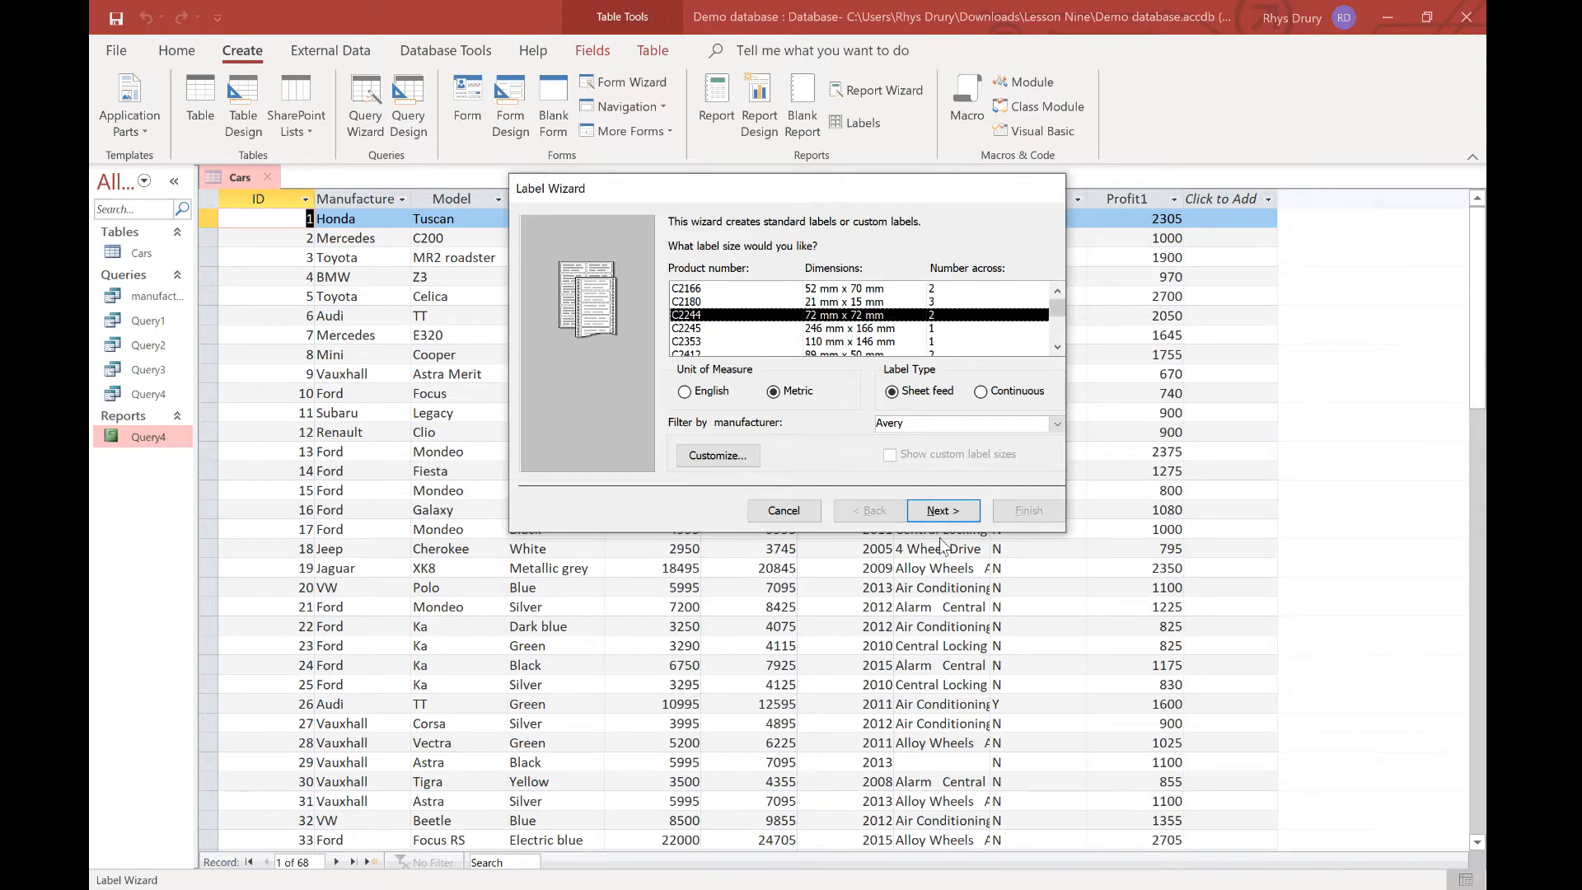
{"action": "left_click", "coordinate": [942, 510]}
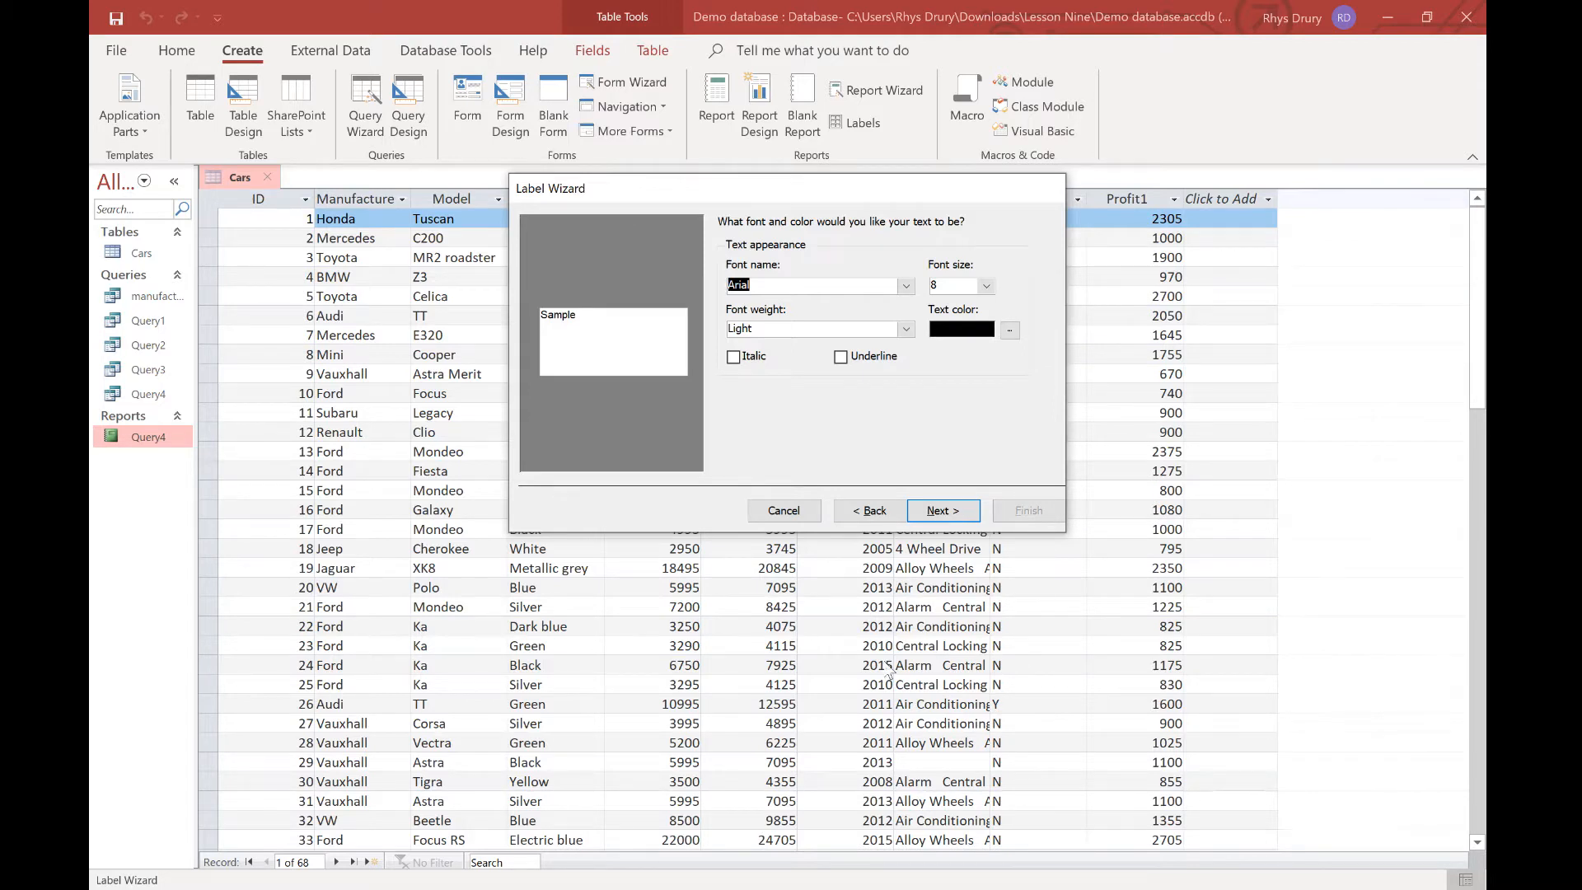
{"action": "left_click", "coordinate": [952, 510]}
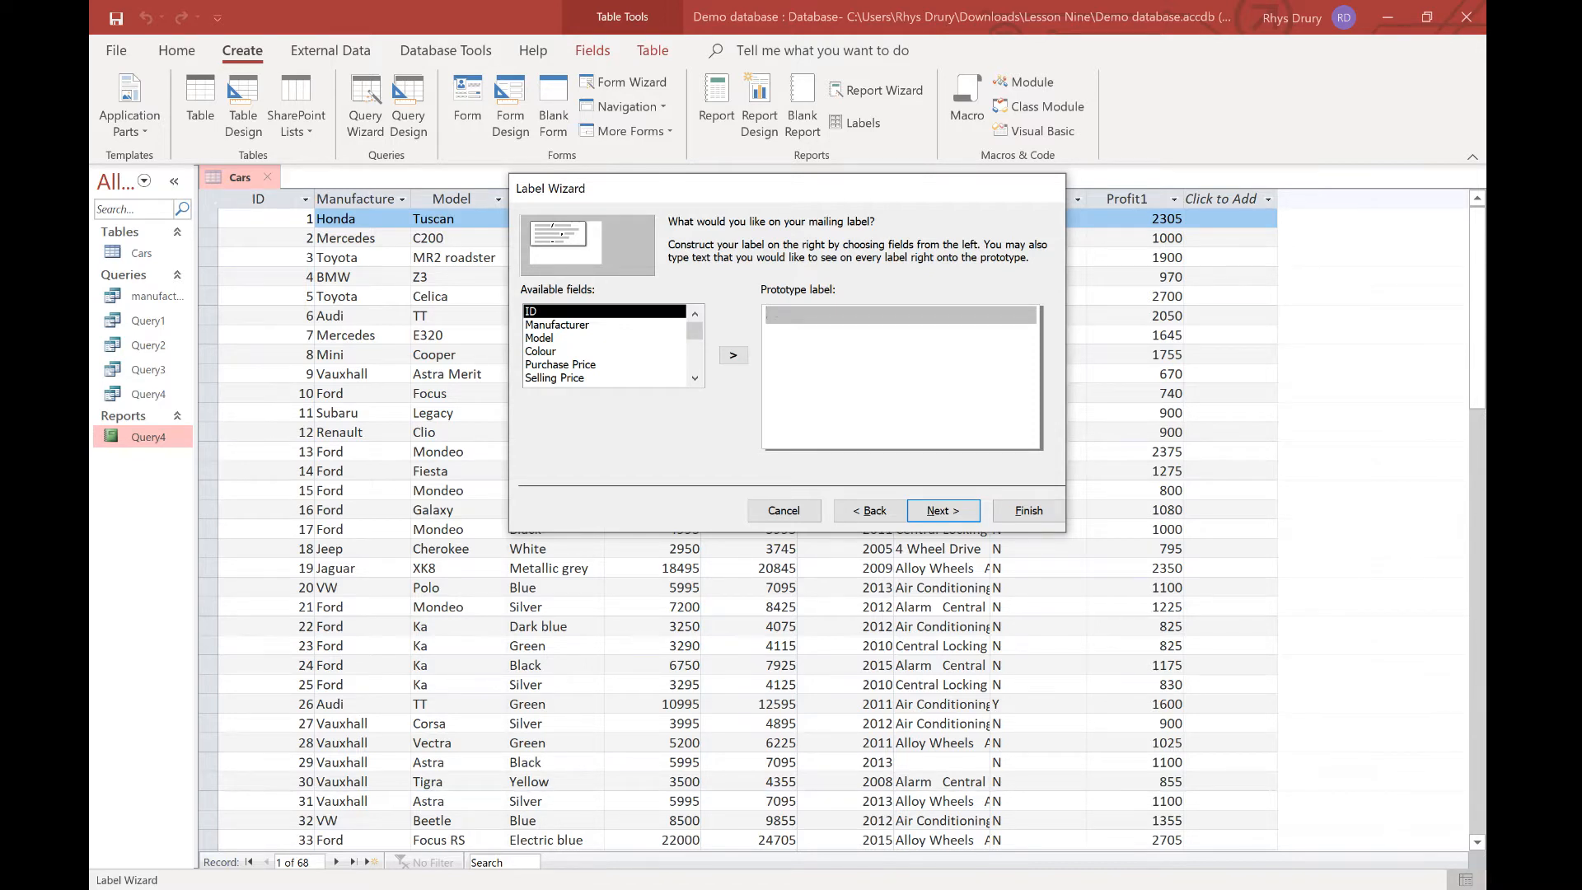
Build the label prototype: Manufacturer, then 'Model:', 'Colour:' and 'Price:' lines with their fields.
{"action": "type", "text": "Manufacturer:"}
{"action": "double_click", "coordinate": [574, 326]}
{"action": "key", "text": "Return"}
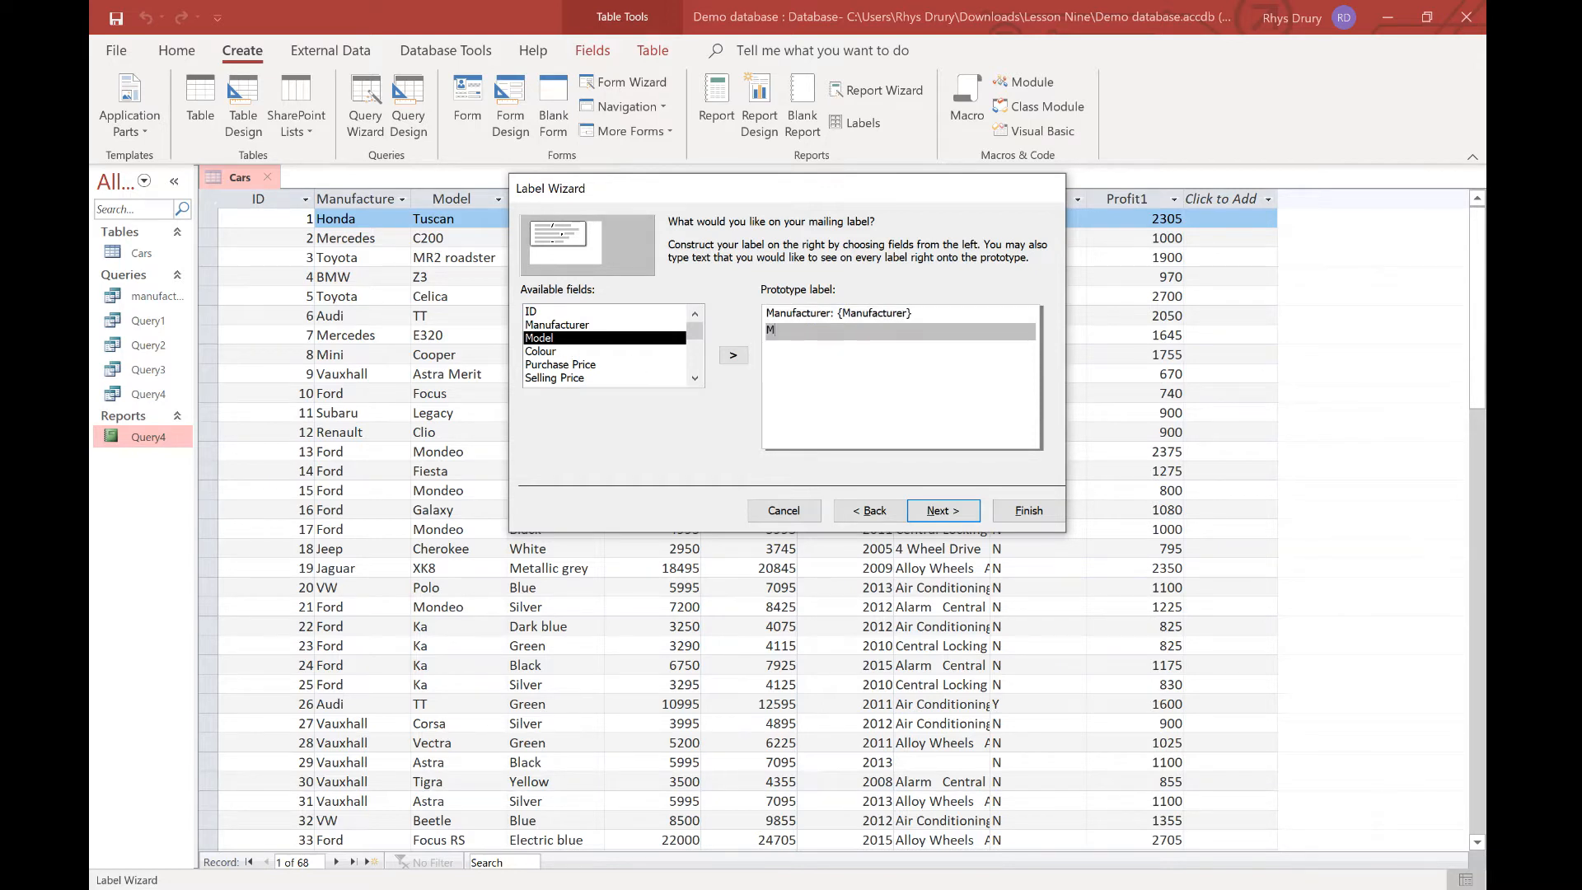
{"action": "type", "text": "Model:"}
{"action": "double_click", "coordinate": [557, 338]}
{"action": "key", "text": "Return"}
{"action": "type", "text": "Colour"}
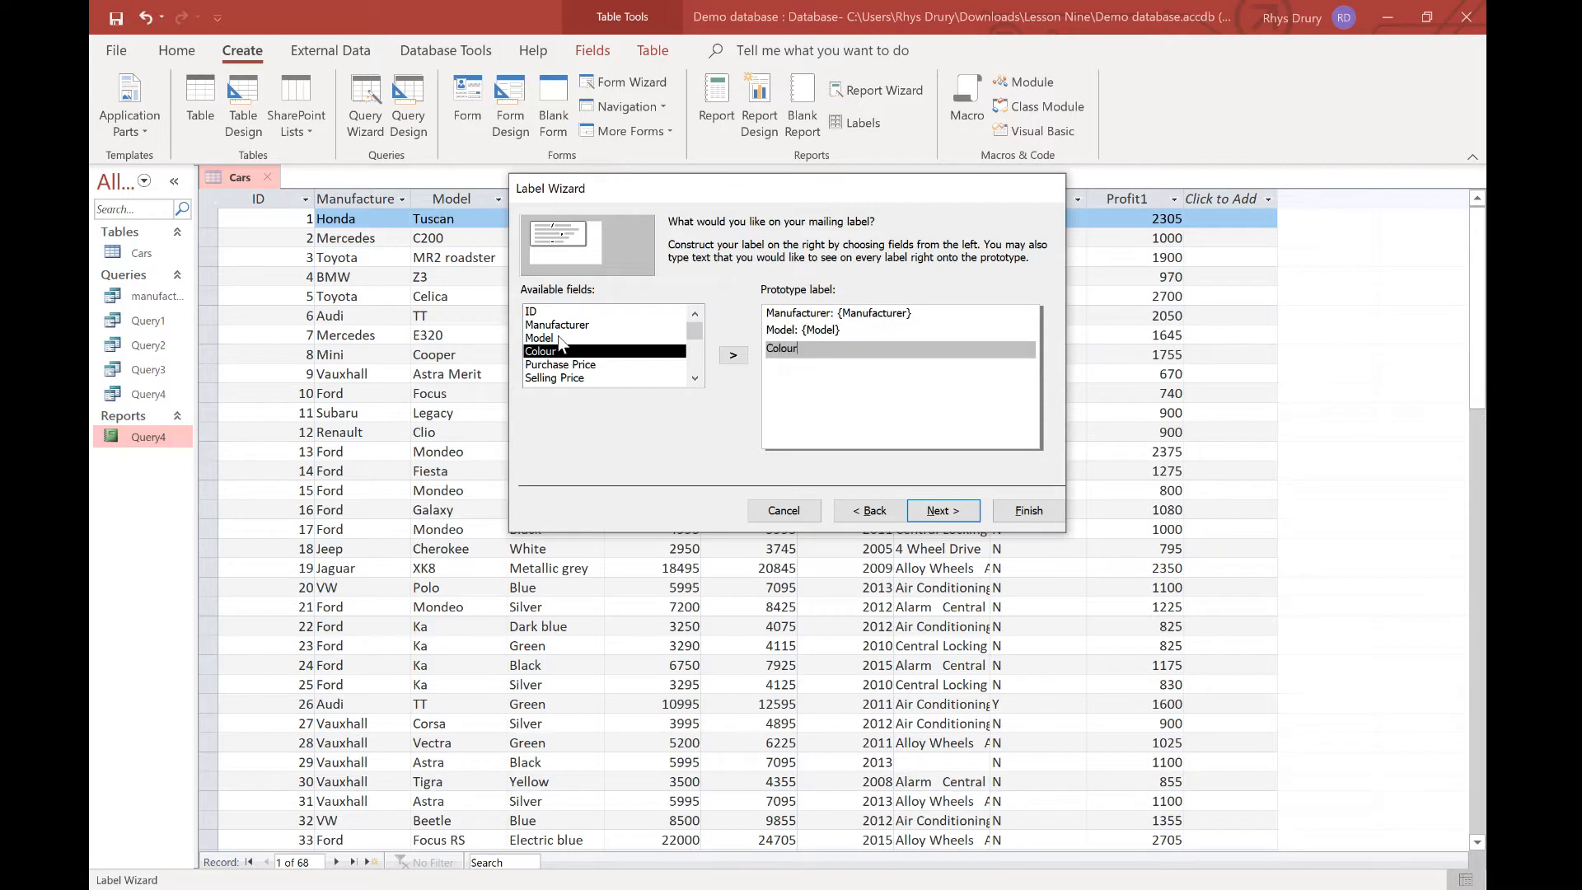
{"action": "type", "text": ":"}
{"action": "double_click", "coordinate": [561, 351]}
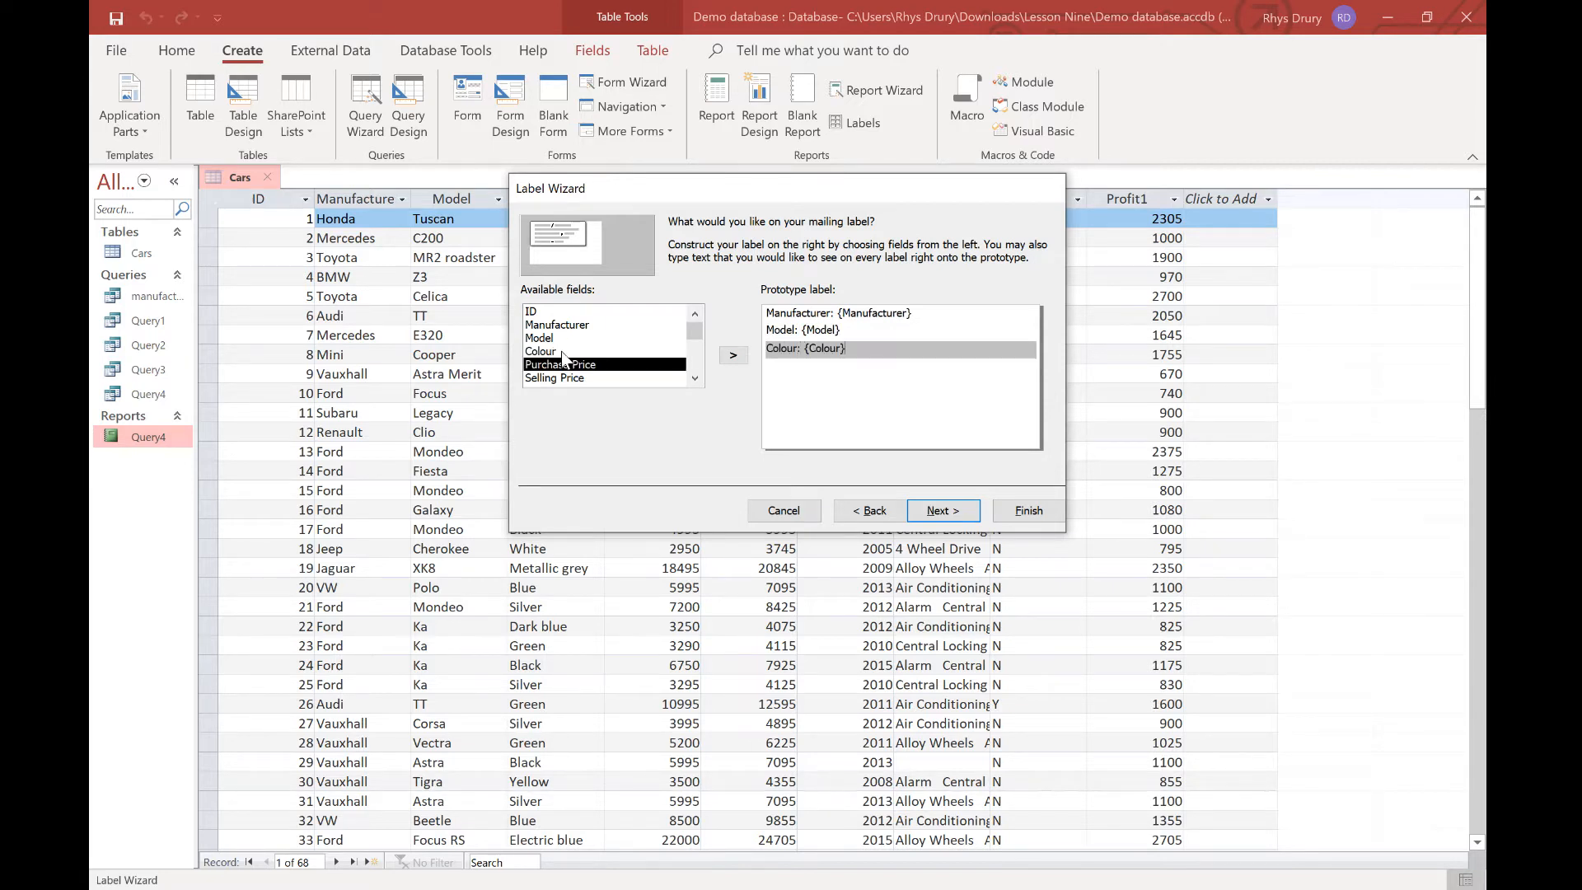
{"action": "key", "text": "Return"}
{"action": "type", "text": "Price"}
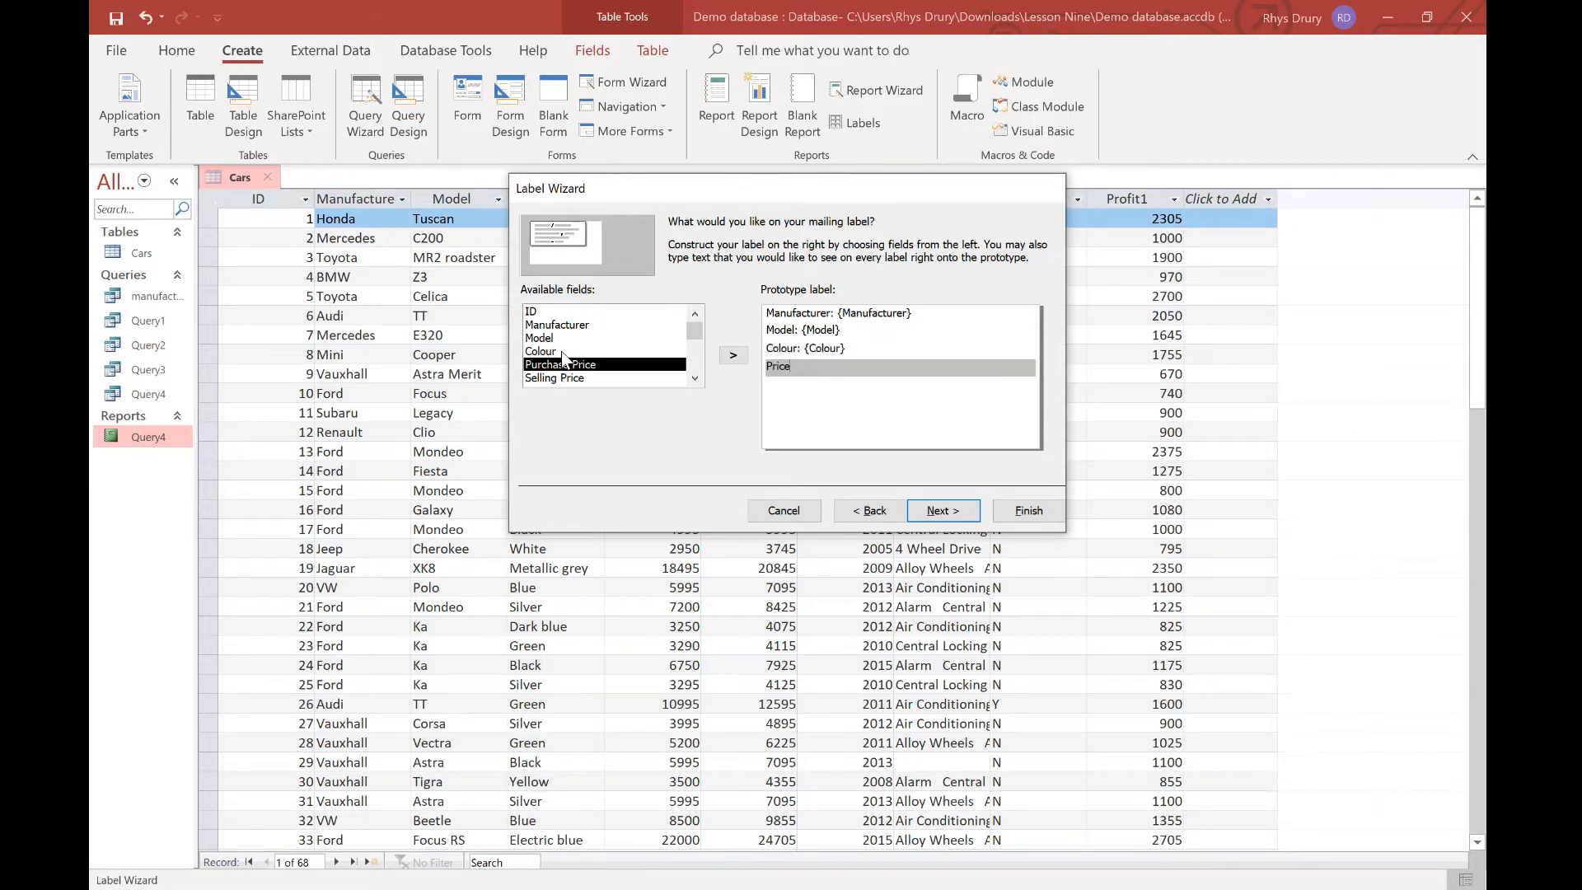
{"action": "type", "text": ":"}
{"action": "double_click", "coordinate": [560, 378]}
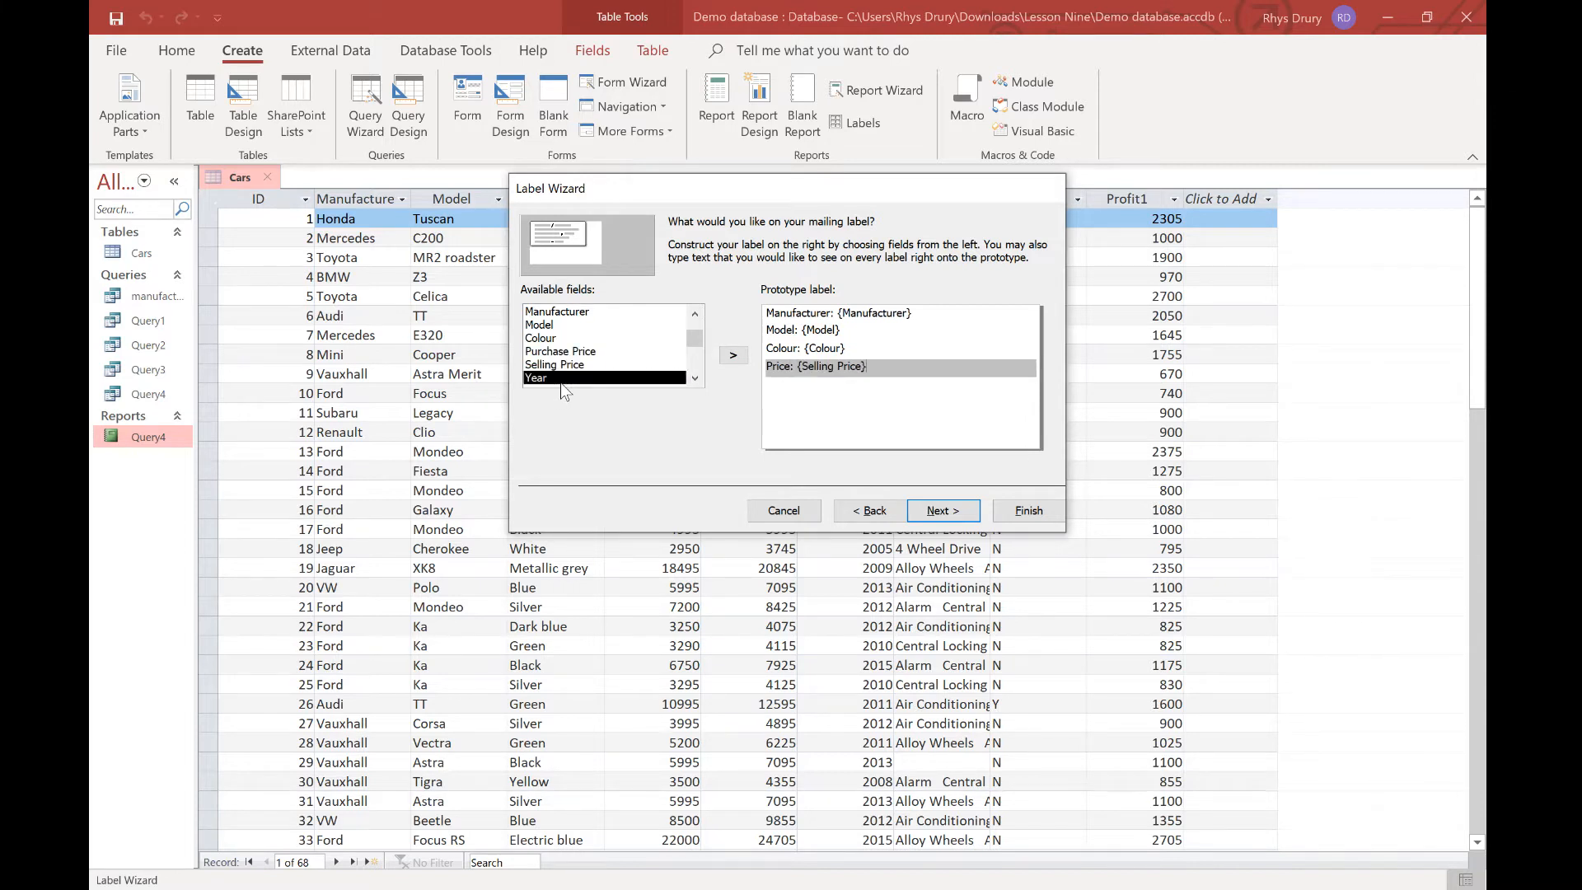
Sort the labels by Manufacturer and finish the report as Labels Cars.
{"action": "left_click", "coordinate": [939, 508]}
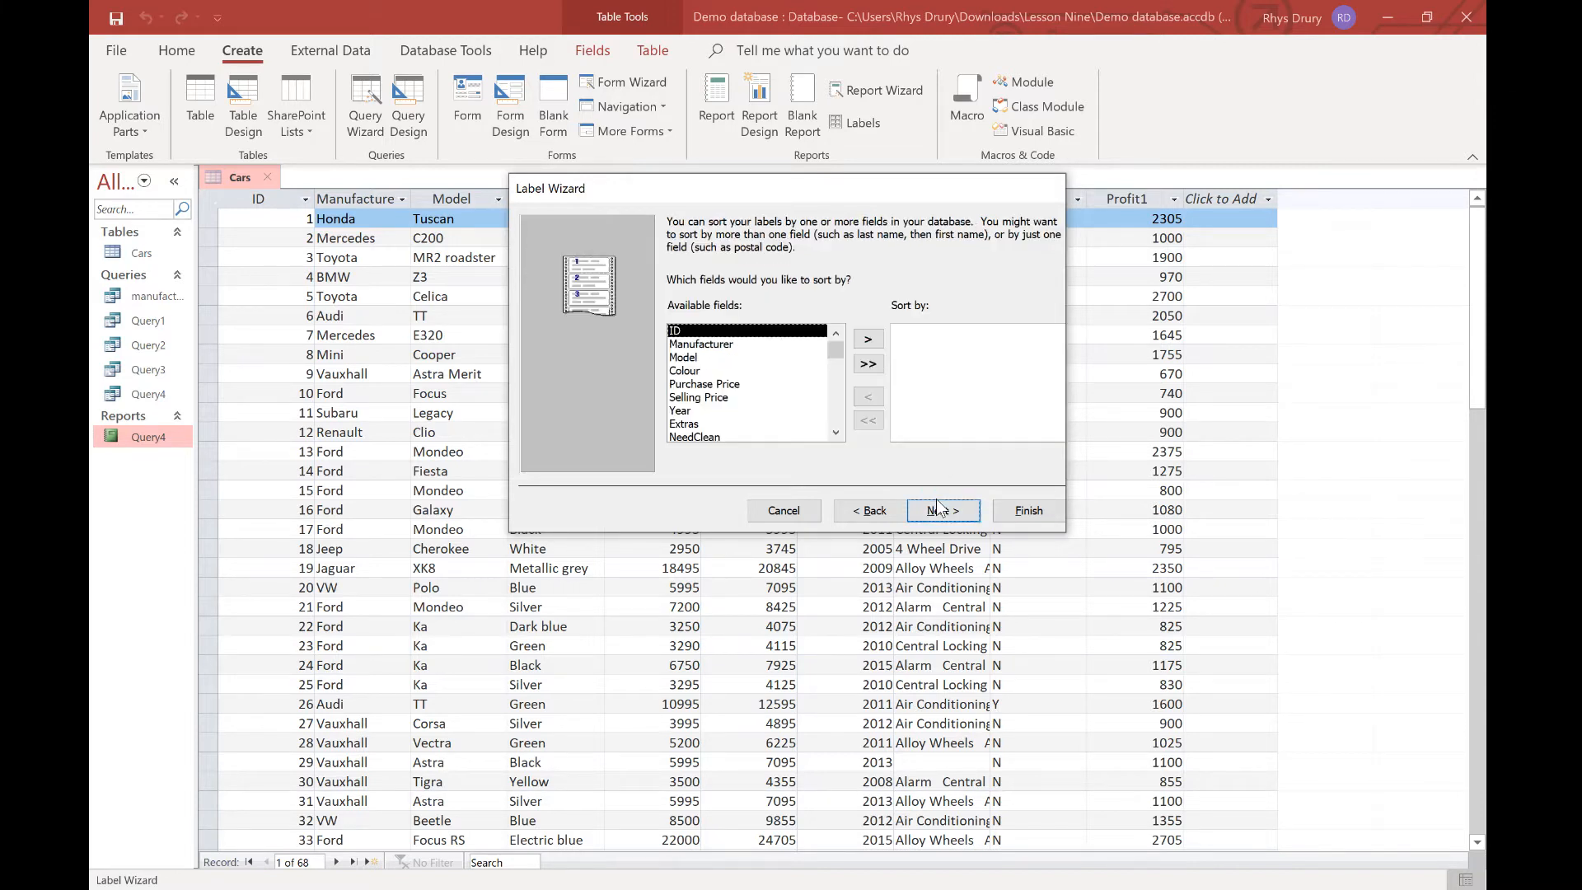
{"action": "left_click", "coordinate": [722, 346]}
{"action": "left_click", "coordinate": [868, 339]}
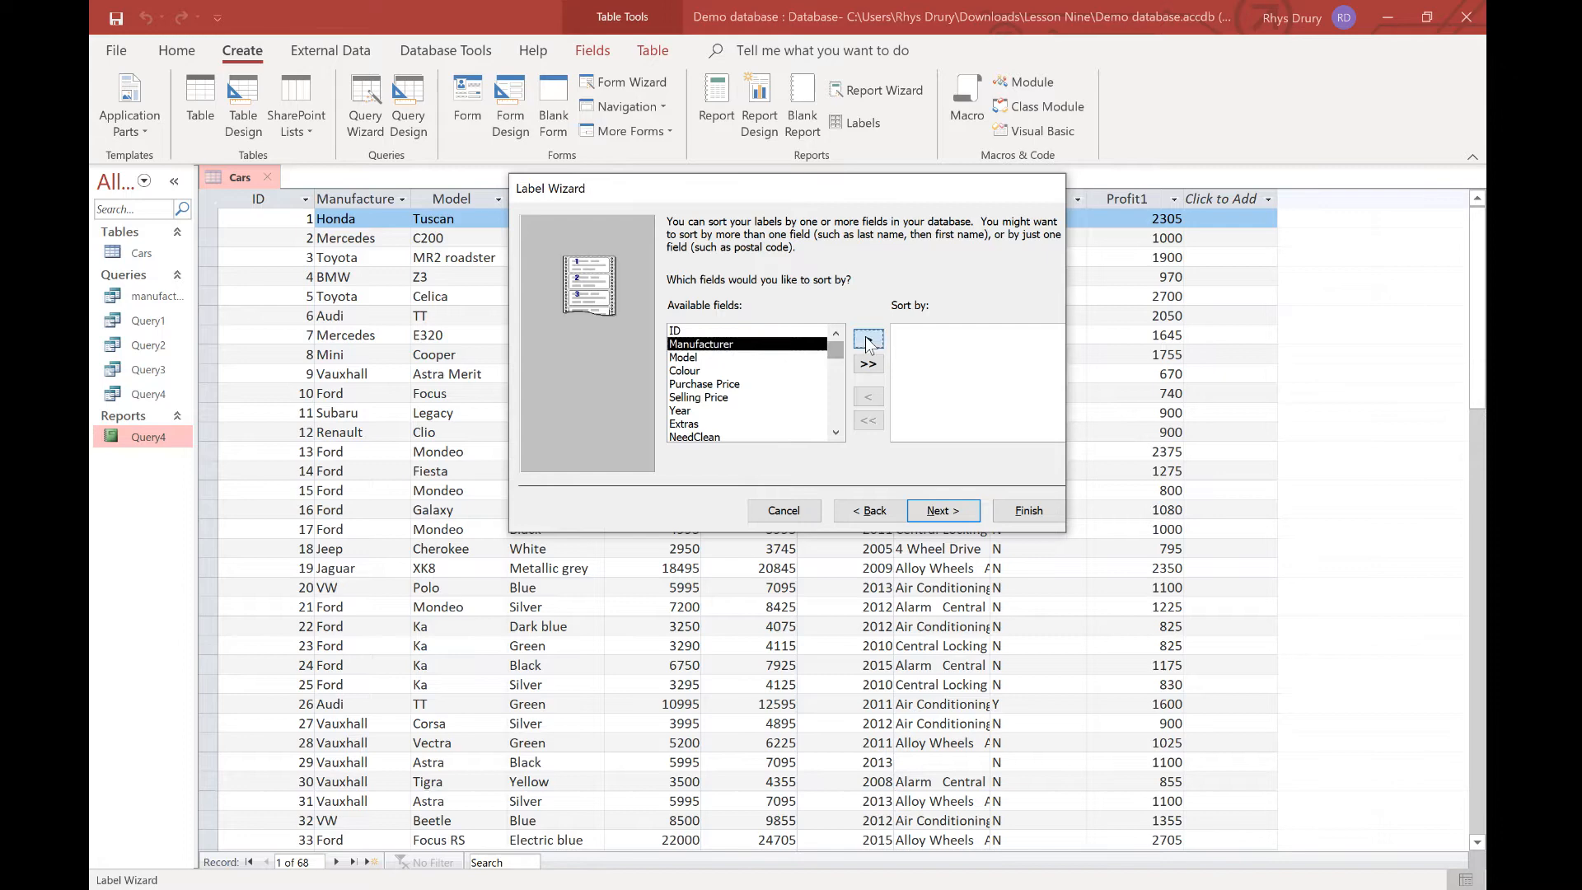
{"action": "left_click", "coordinate": [936, 509]}
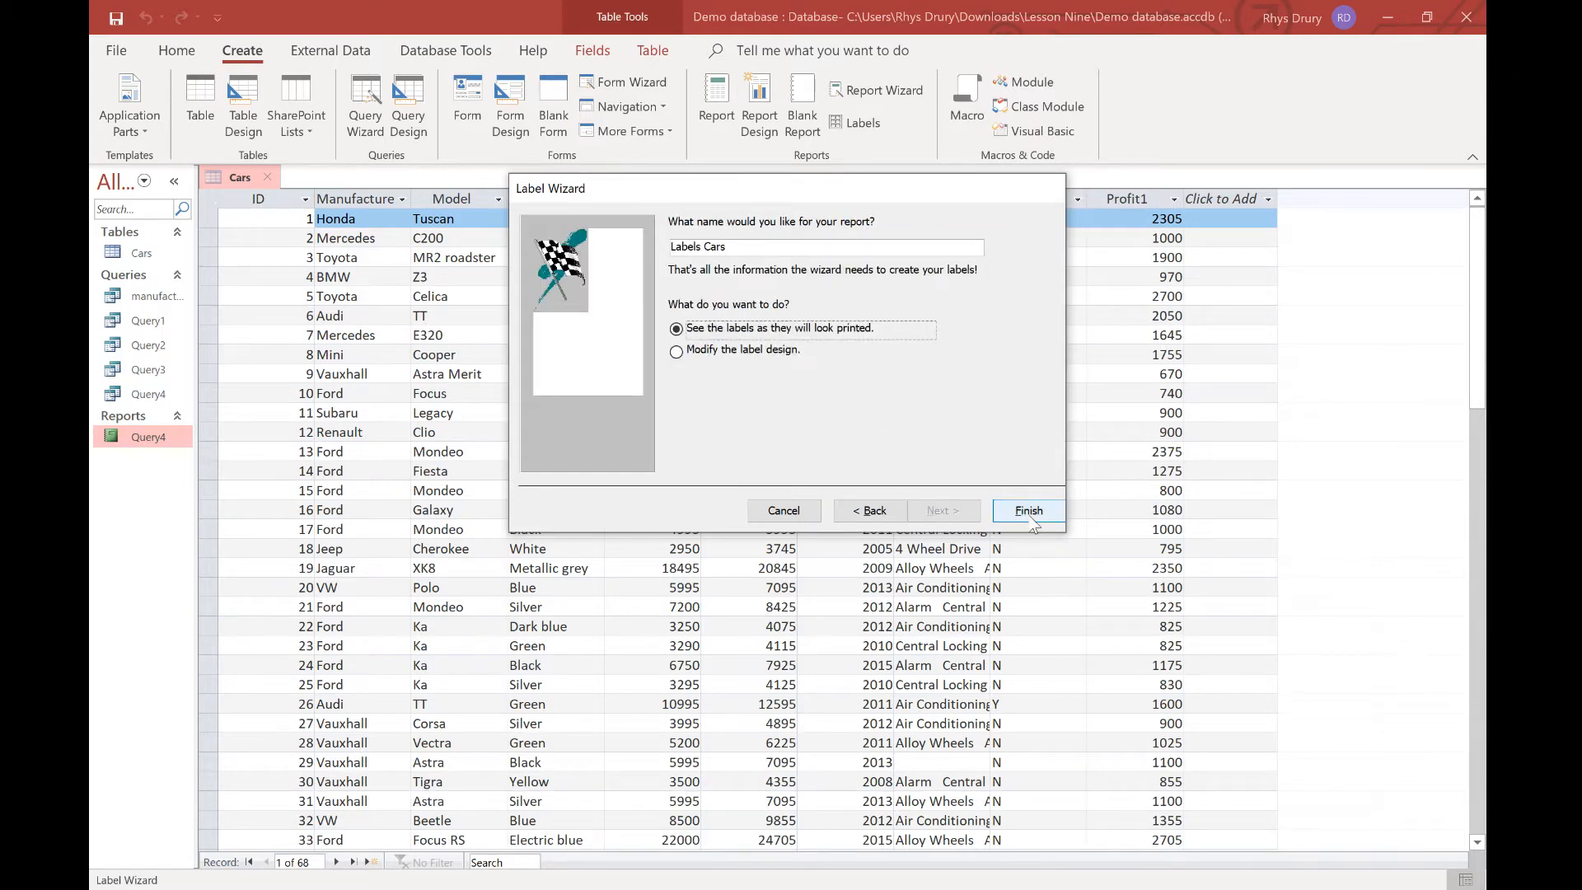
{"action": "left_click", "coordinate": [1028, 512]}
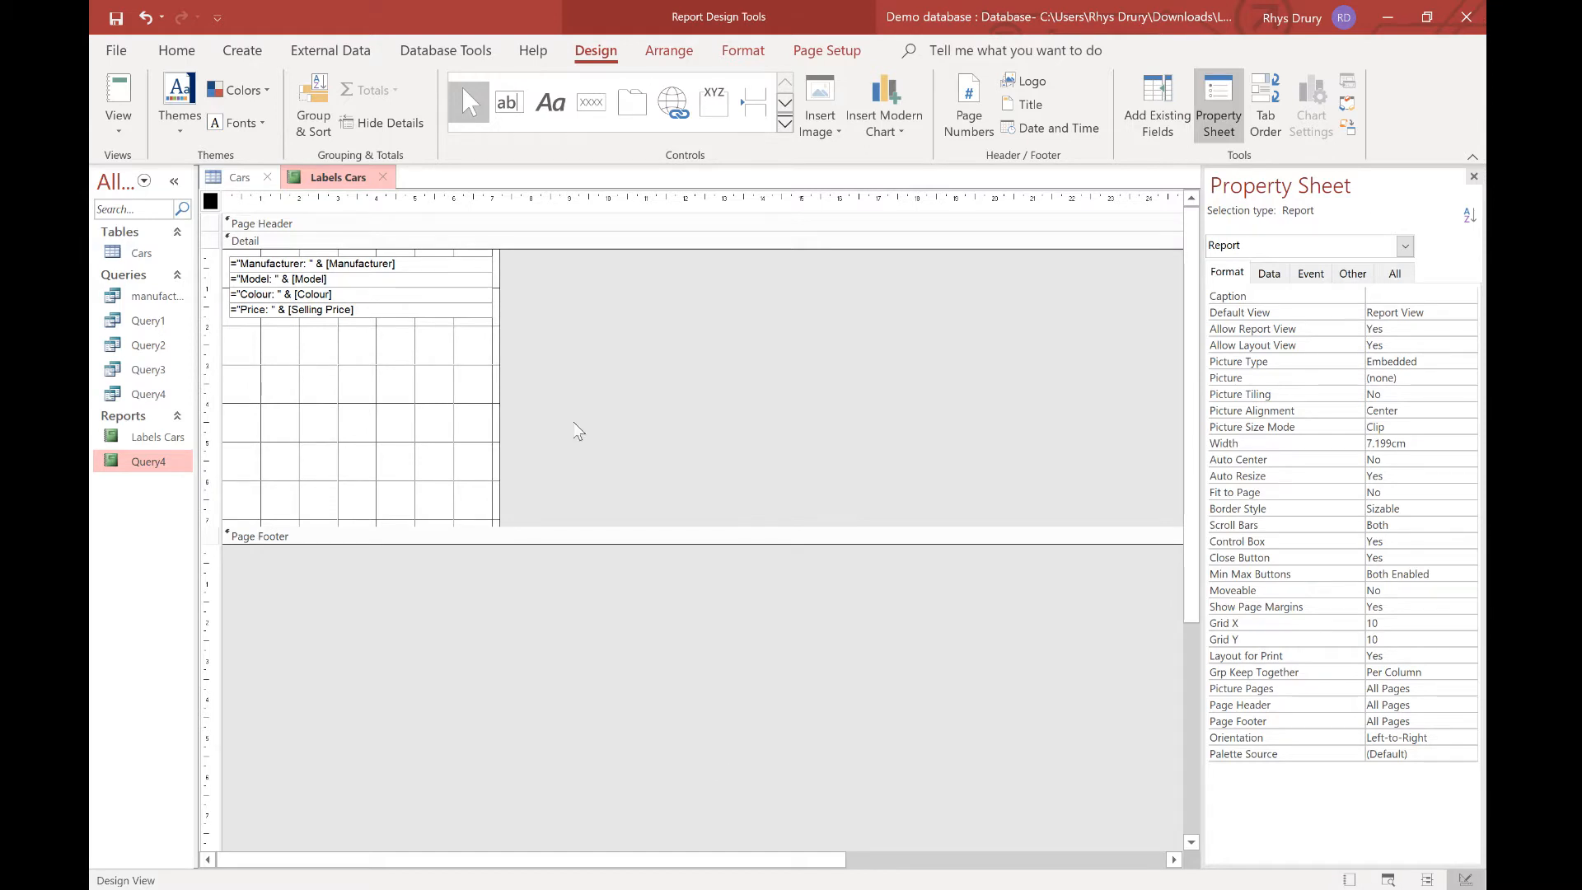
Move the four field lines down and add a 'Labels' title label above them.
{"action": "left_click", "coordinate": [365, 260]}
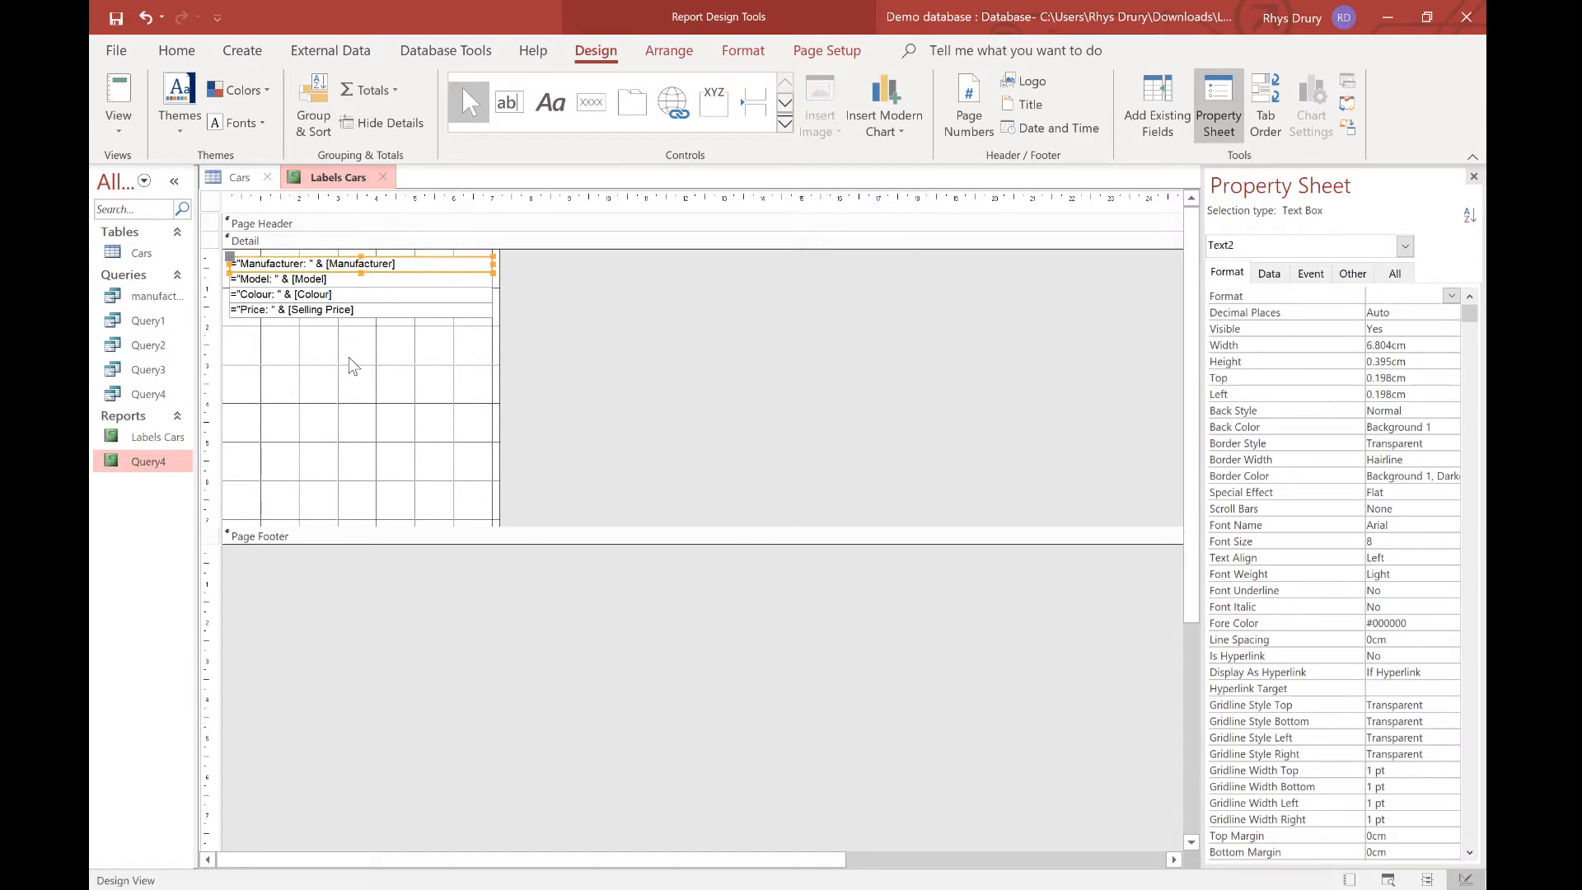
{"action": "mouse_move", "coordinate": [540, 352]}
{"action": "left_mouse_down"}
{"action": "mouse_move", "coordinate": [501, 371]}
{"action": "mouse_move", "coordinate": [201, 335]}
{"action": "mouse_move", "coordinate": [224, 255]}
{"action": "mouse_move", "coordinate": [305, 292]}
{"action": "mouse_move", "coordinate": [349, 268]}
{"action": "mouse_move", "coordinate": [393, 272]}
{"action": "left_mouse_up"}
{"action": "left_click", "coordinate": [551, 102]}
{"action": "left_click", "coordinate": [514, 262]}
{"action": "type", "text": "Labels"}
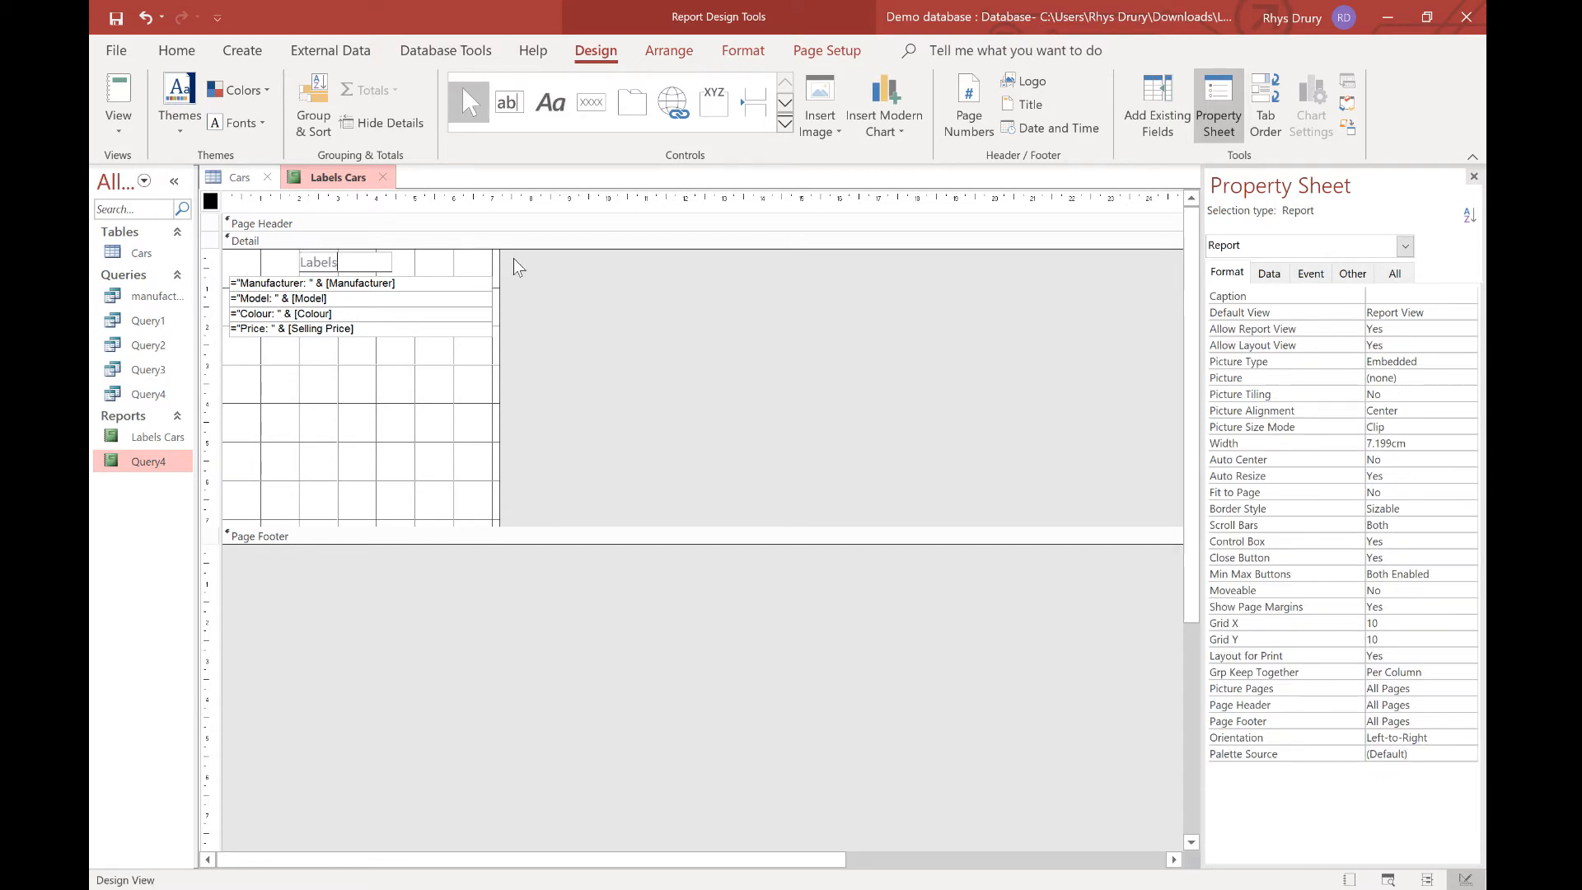
{"action": "left_click", "coordinate": [590, 338]}
Format the 'Labels' title in Arial Rounded MT Bold with a red font colour.
{"action": "left_click", "coordinate": [335, 263]}
{"action": "double_click", "coordinate": [335, 262]}
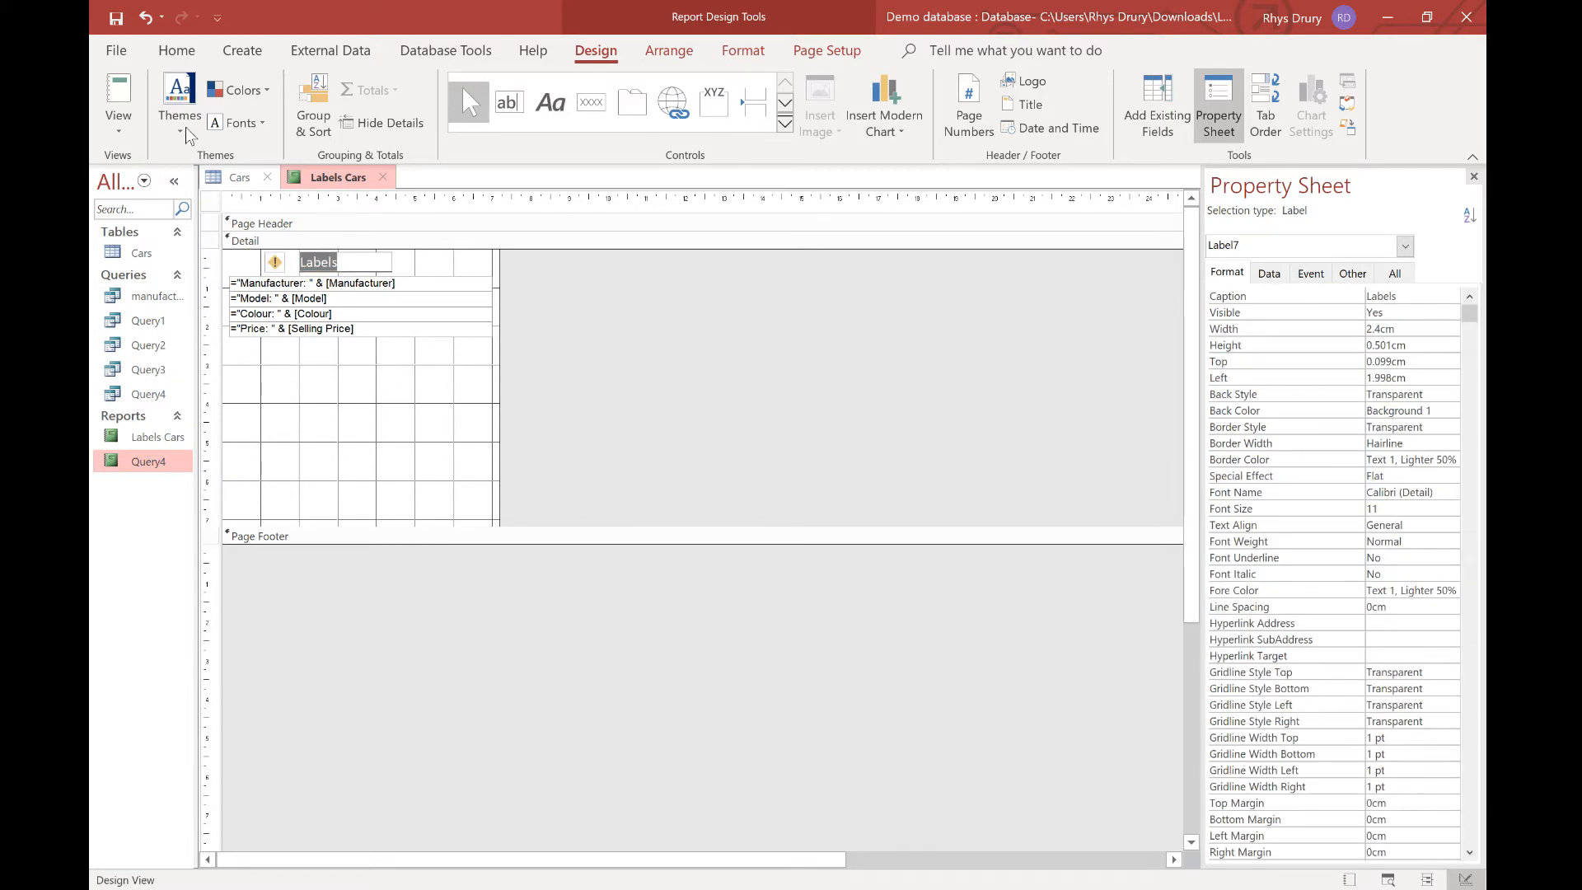
{"action": "left_click", "coordinate": [177, 50]}
{"action": "left_click", "coordinate": [1083, 89]}
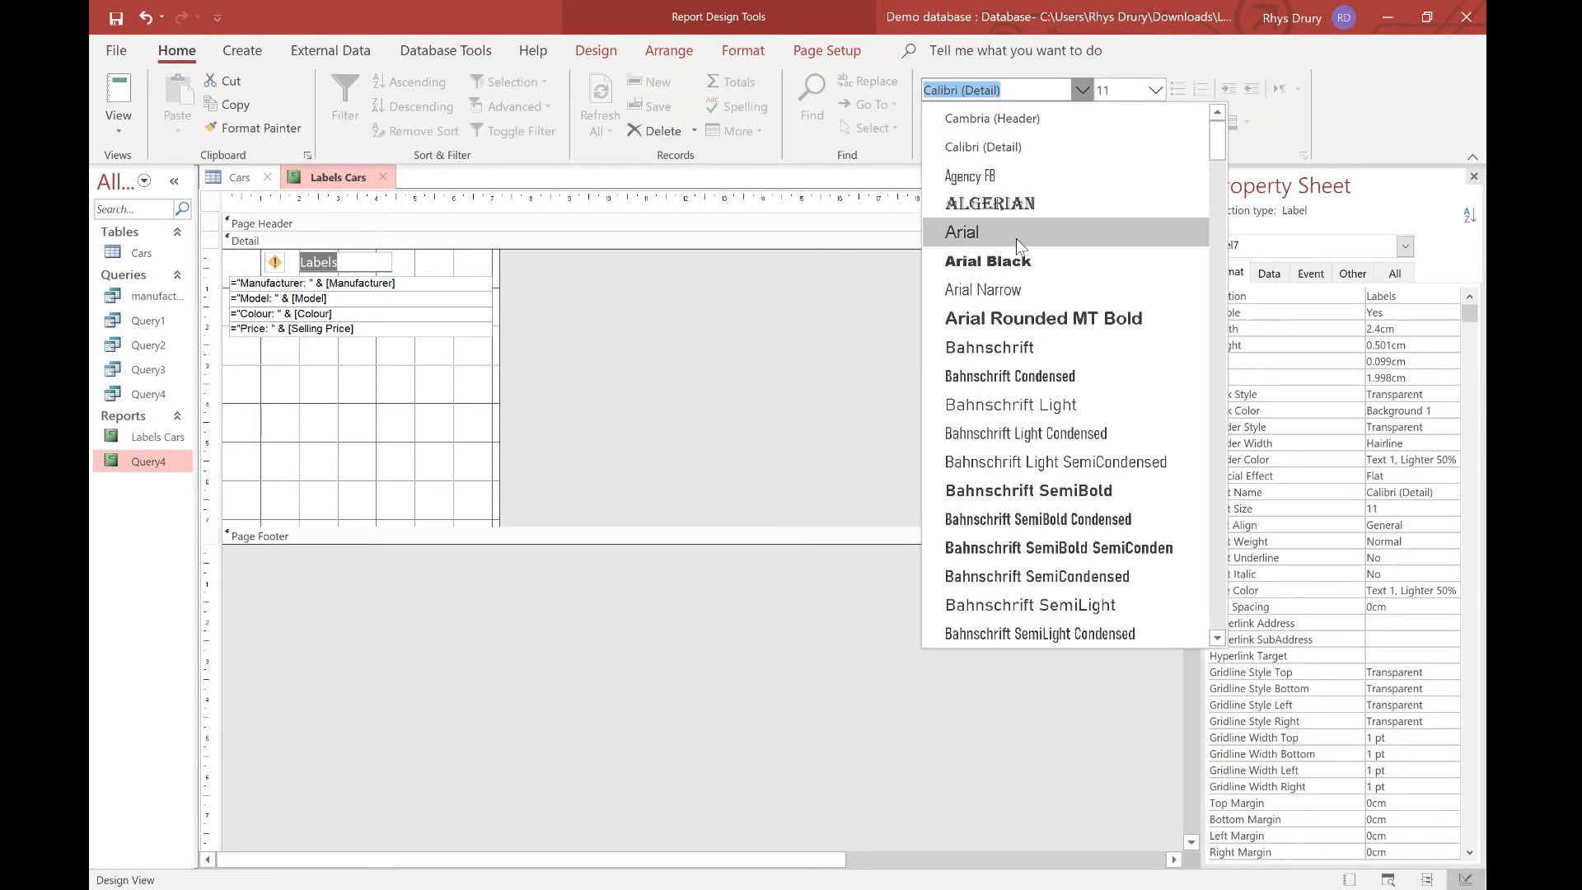
{"action": "left_click", "coordinate": [992, 312]}
{"action": "left_click", "coordinate": [1004, 132]}
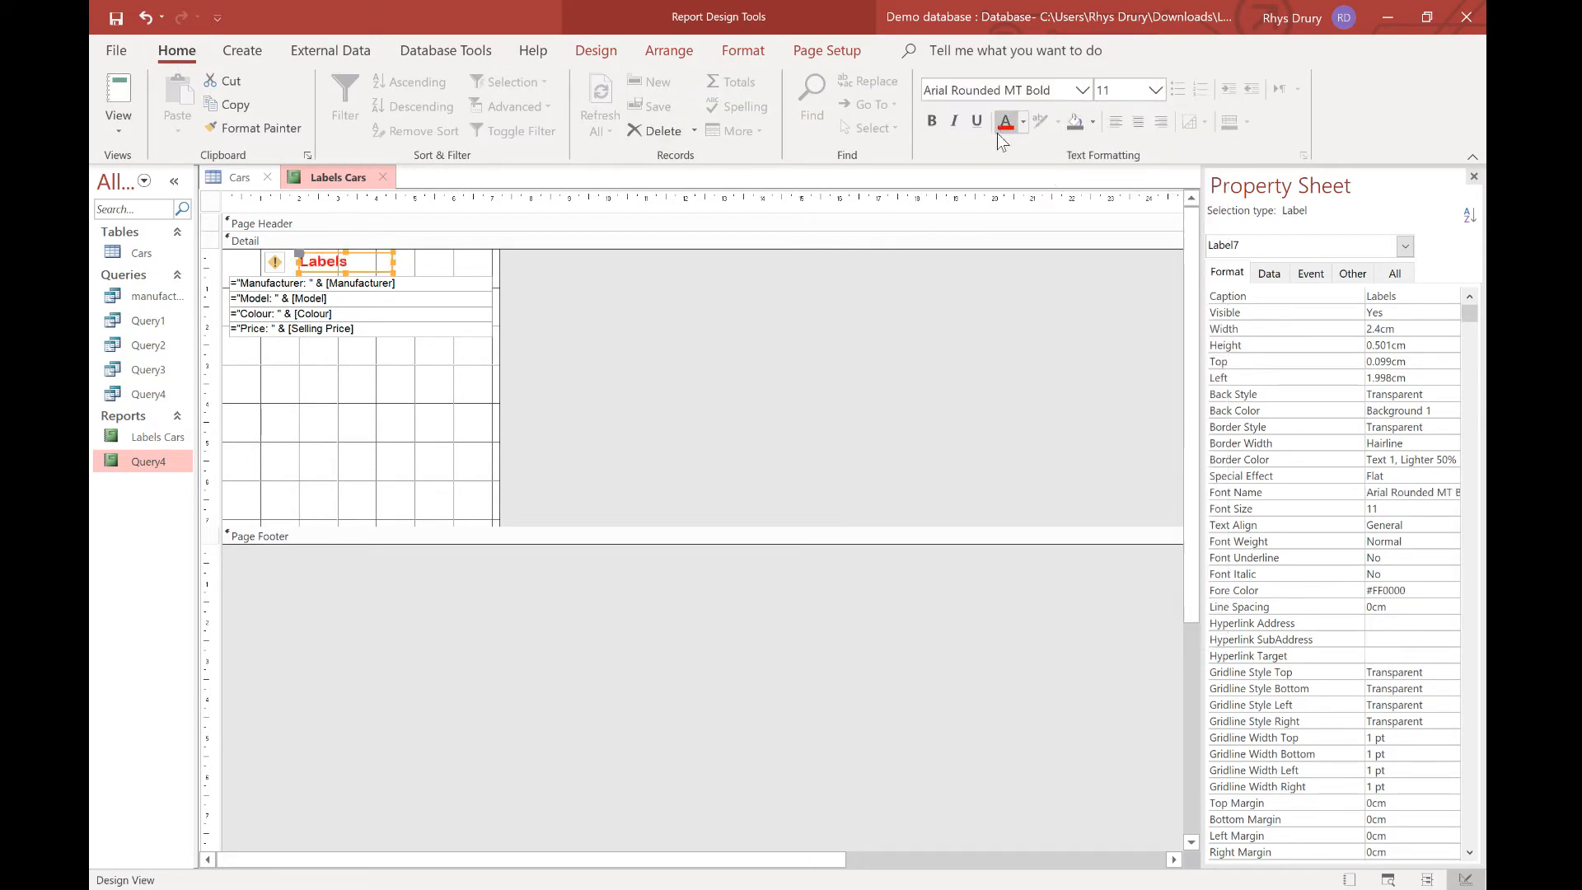
{"action": "left_click", "coordinate": [338, 429]}
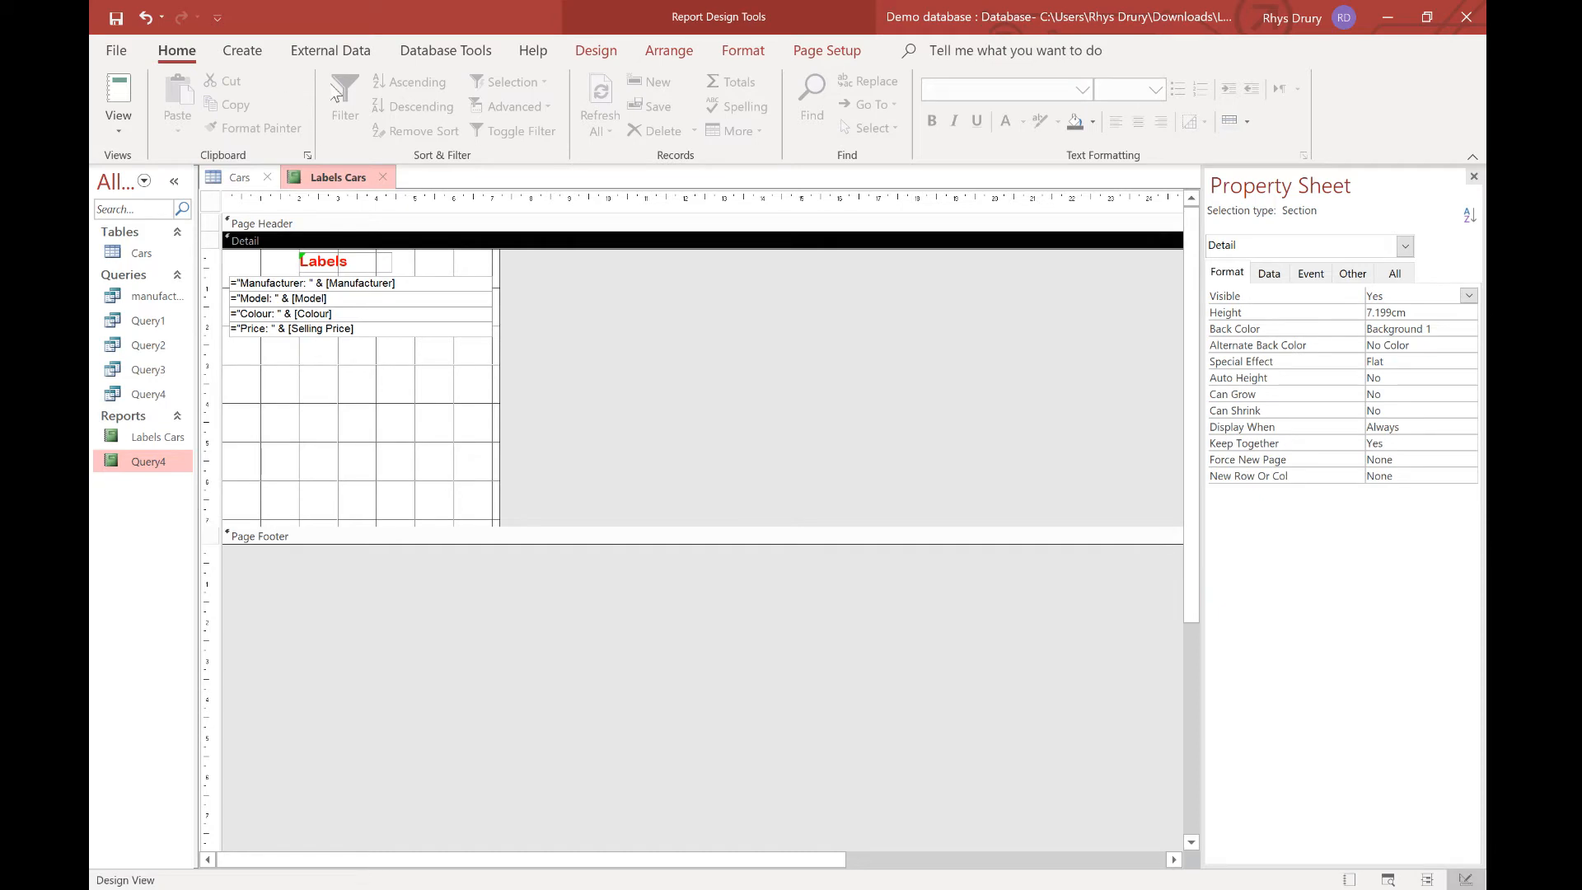
{"action": "left_click", "coordinate": [242, 50]}
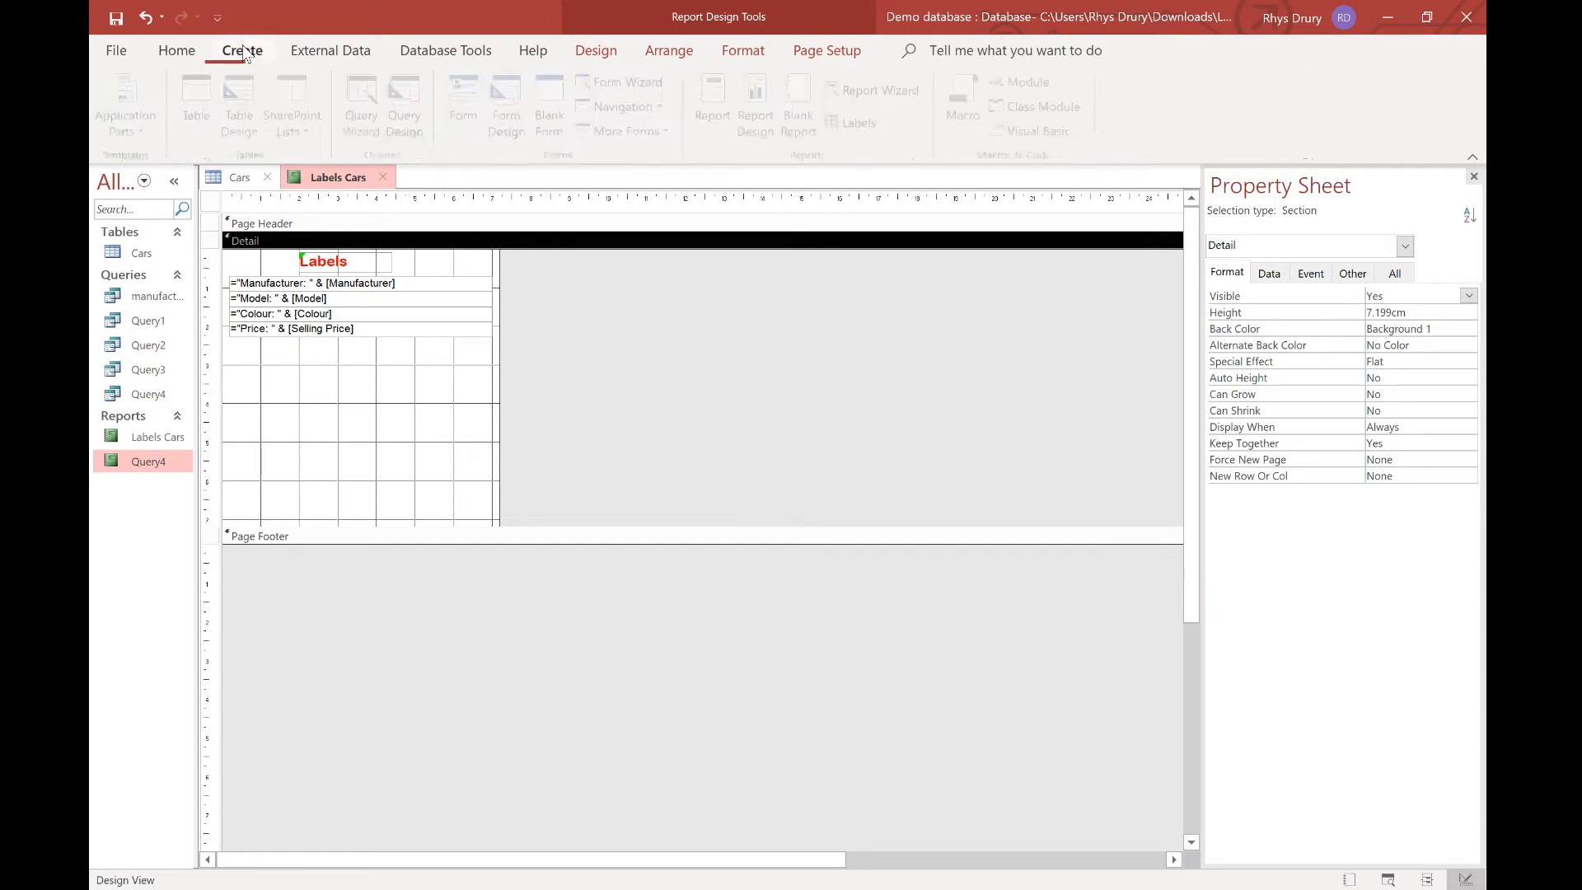
{"action": "left_click", "coordinate": [595, 50]}
{"action": "left_click", "coordinate": [550, 102]}
{"action": "left_click_drag", "start_coordinate": [273, 341], "coordinate": [443, 363]}
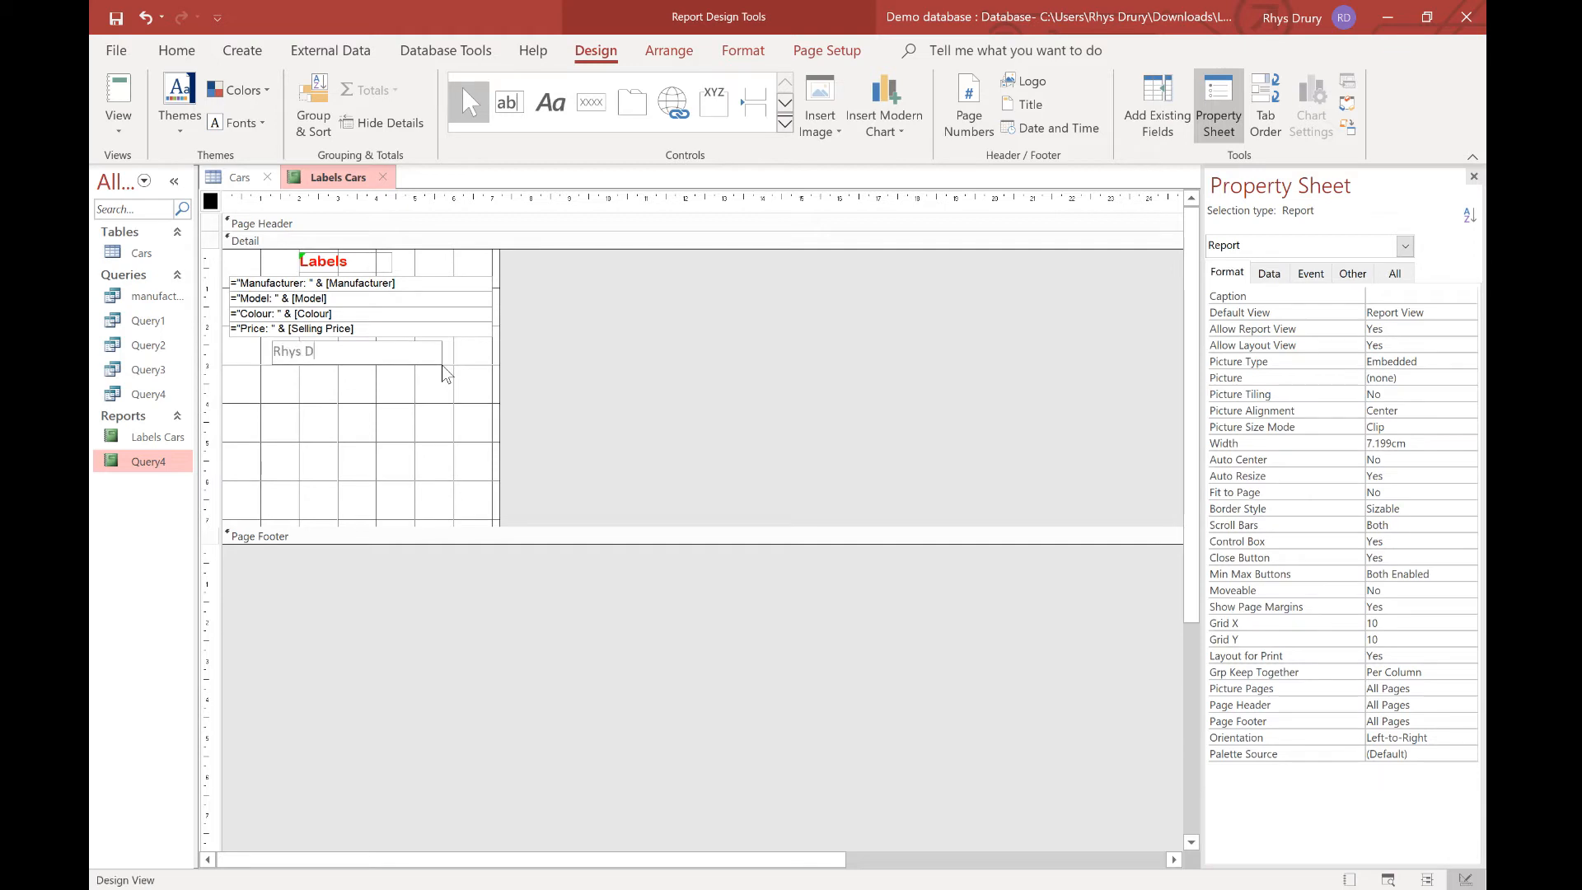
{"action": "left_click", "coordinate": [663, 437]}
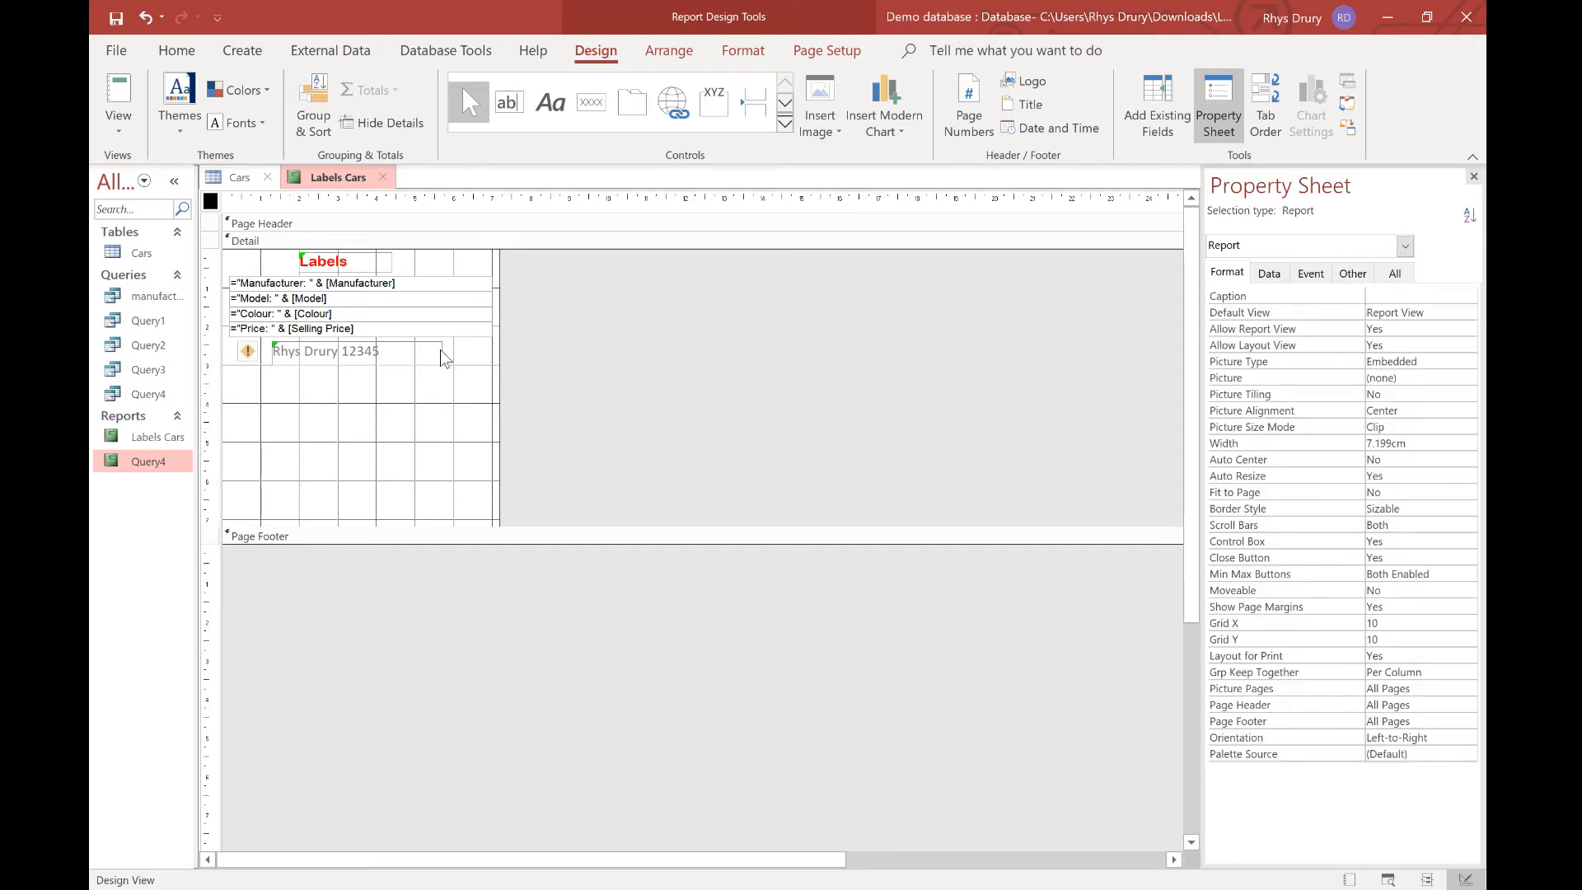
{"action": "right_click", "coordinate": [345, 186]}
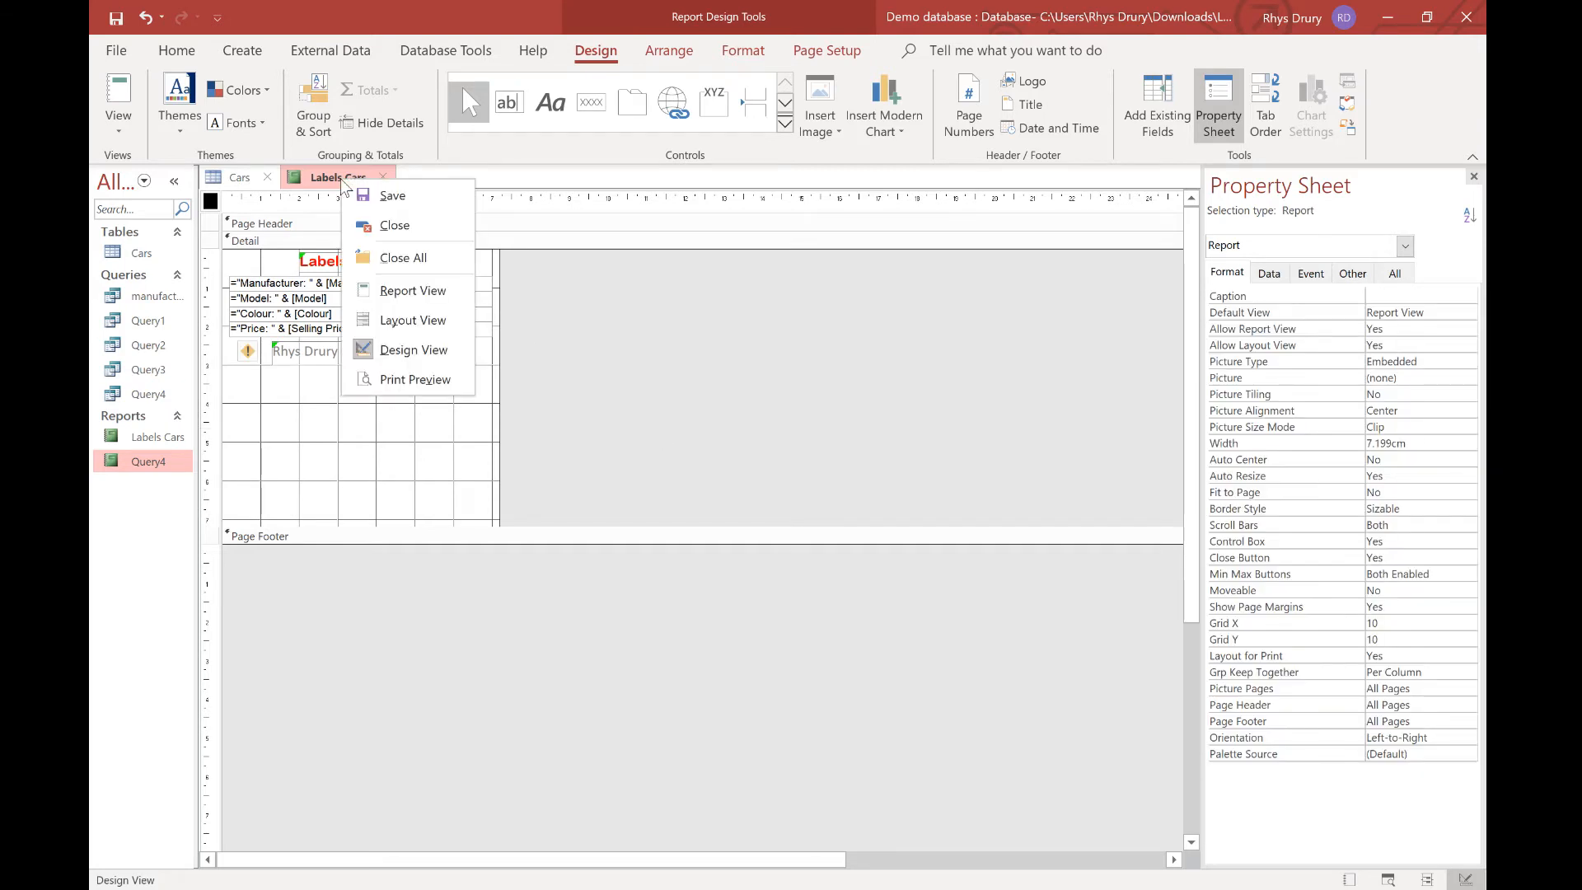
{"action": "left_click", "coordinate": [433, 379]}
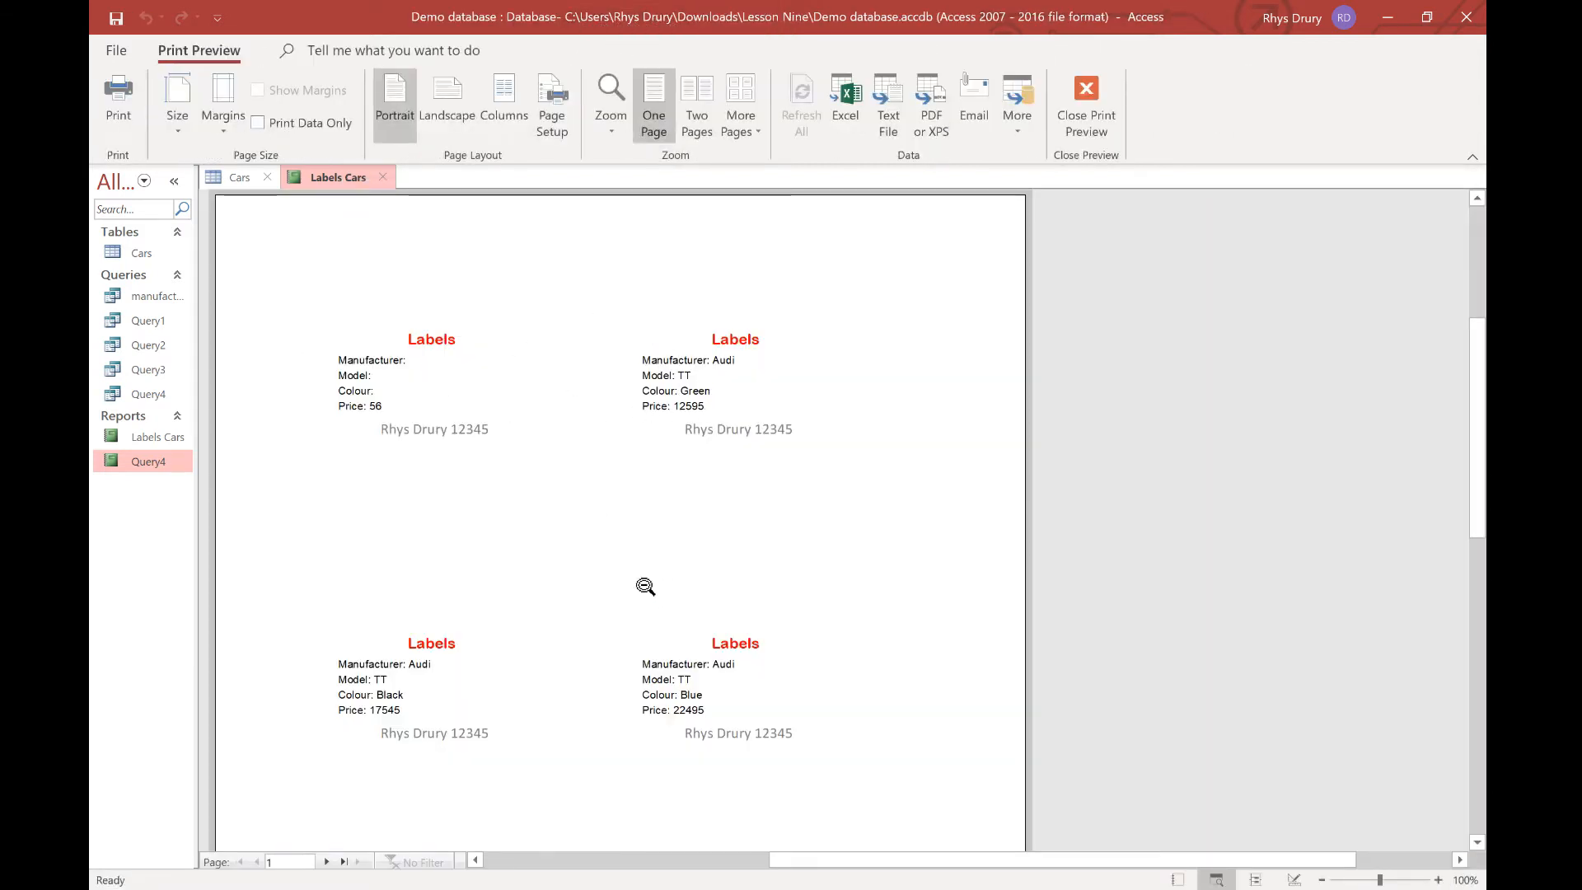
{"action": "right_click", "coordinate": [318, 177]}
{"action": "left_click", "coordinate": [357, 353]}
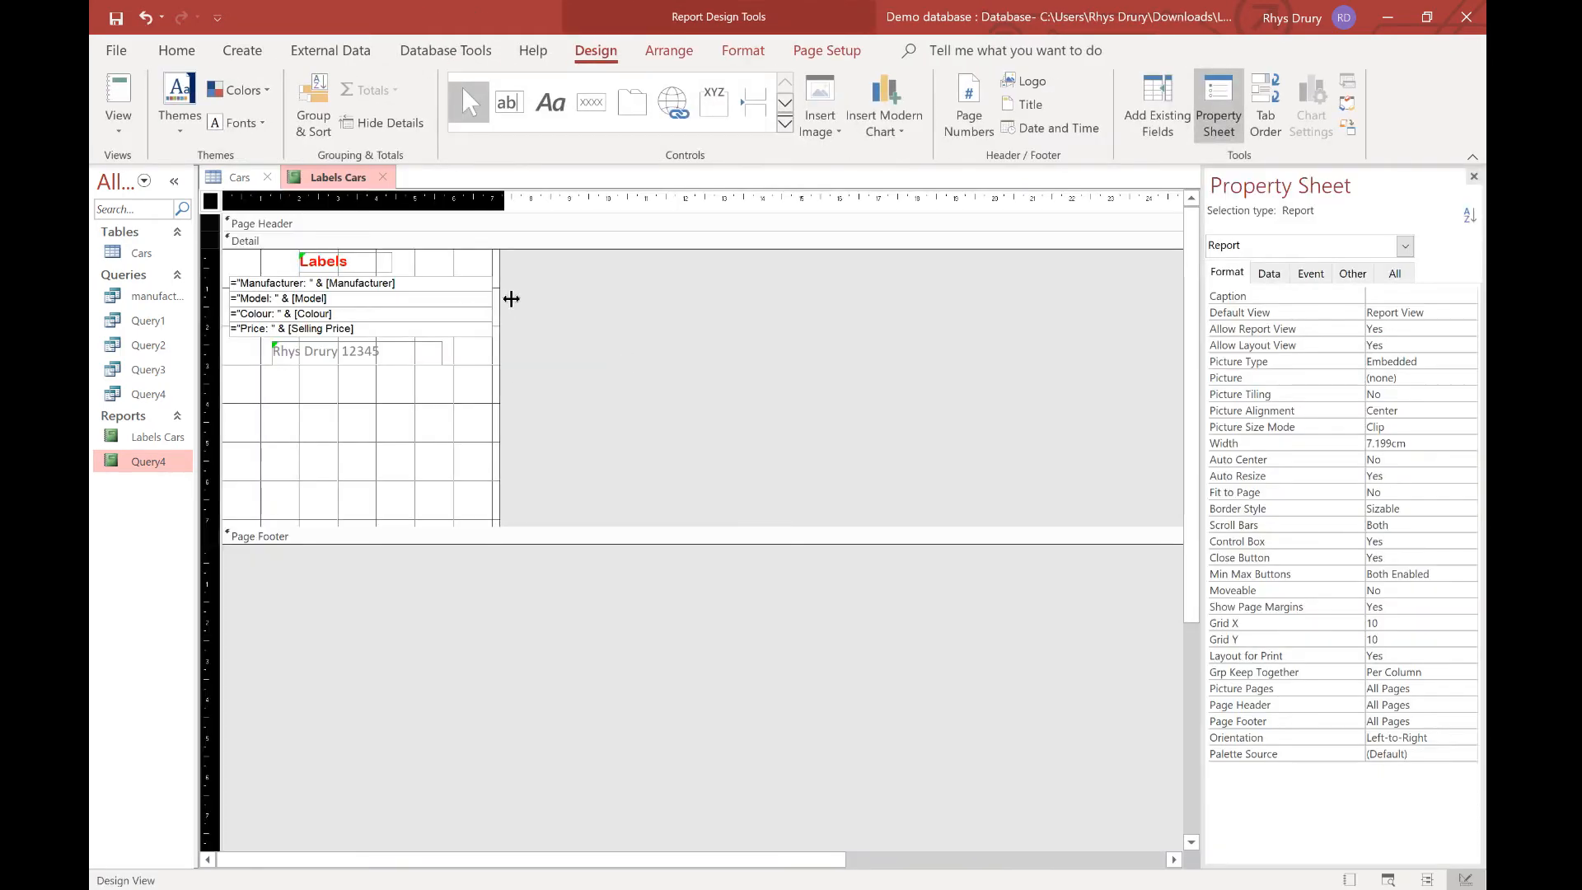
Widen the report and the Model text box to about 13.8 cm, then preview past the space warning.
{"action": "left_click_drag", "start_coordinate": [511, 298], "coordinate": [777, 309]}
{"action": "left_click", "coordinate": [490, 302]}
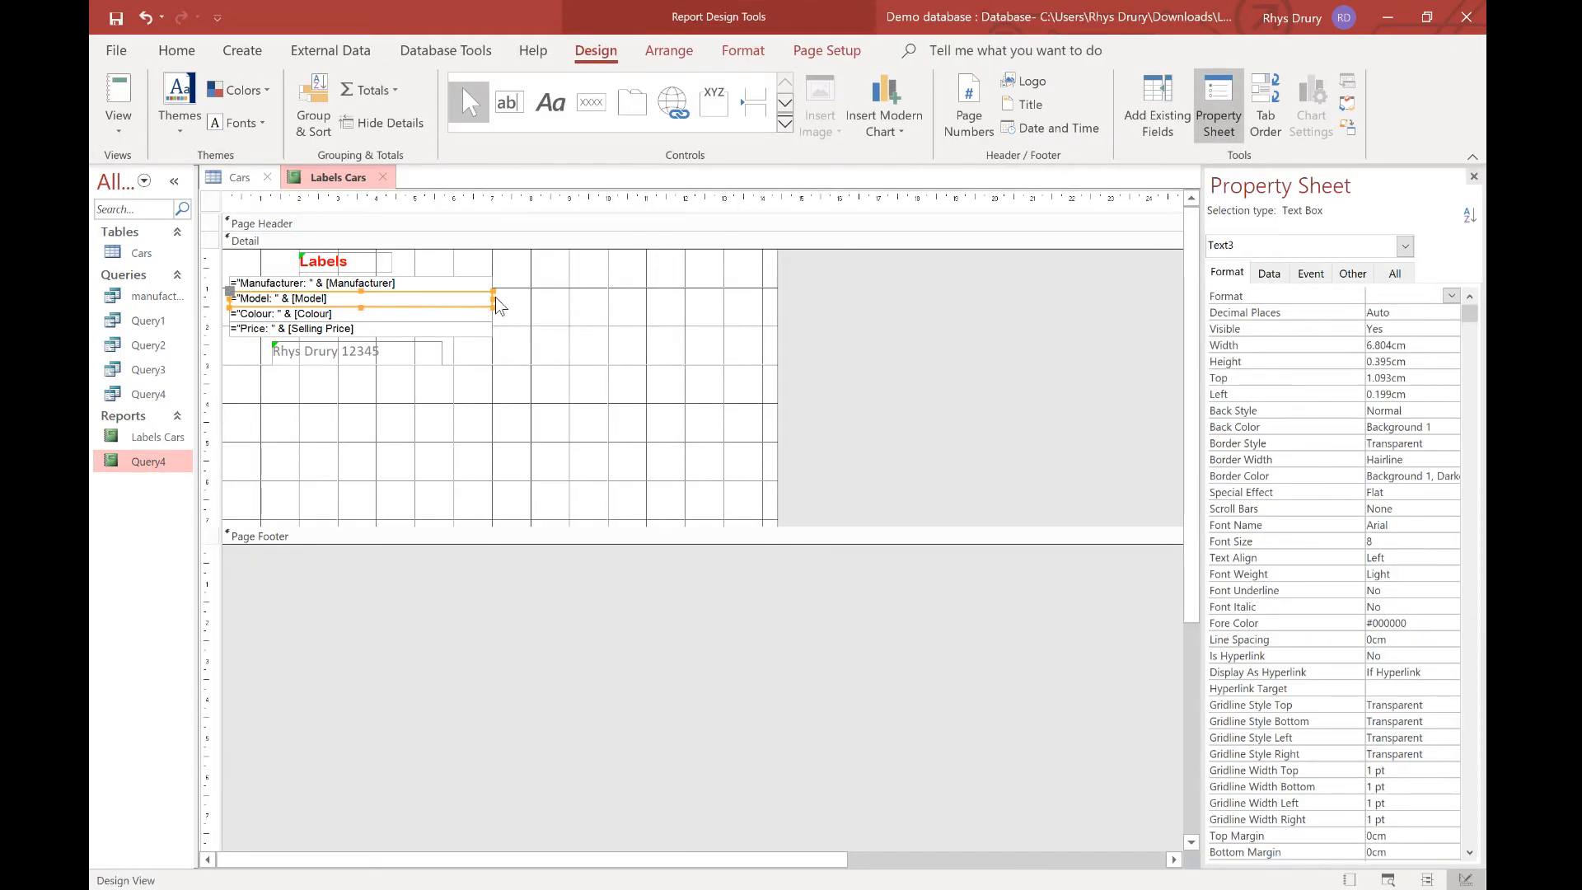
{"action": "left_click_drag", "start_coordinate": [496, 301], "coordinate": [765, 303]}
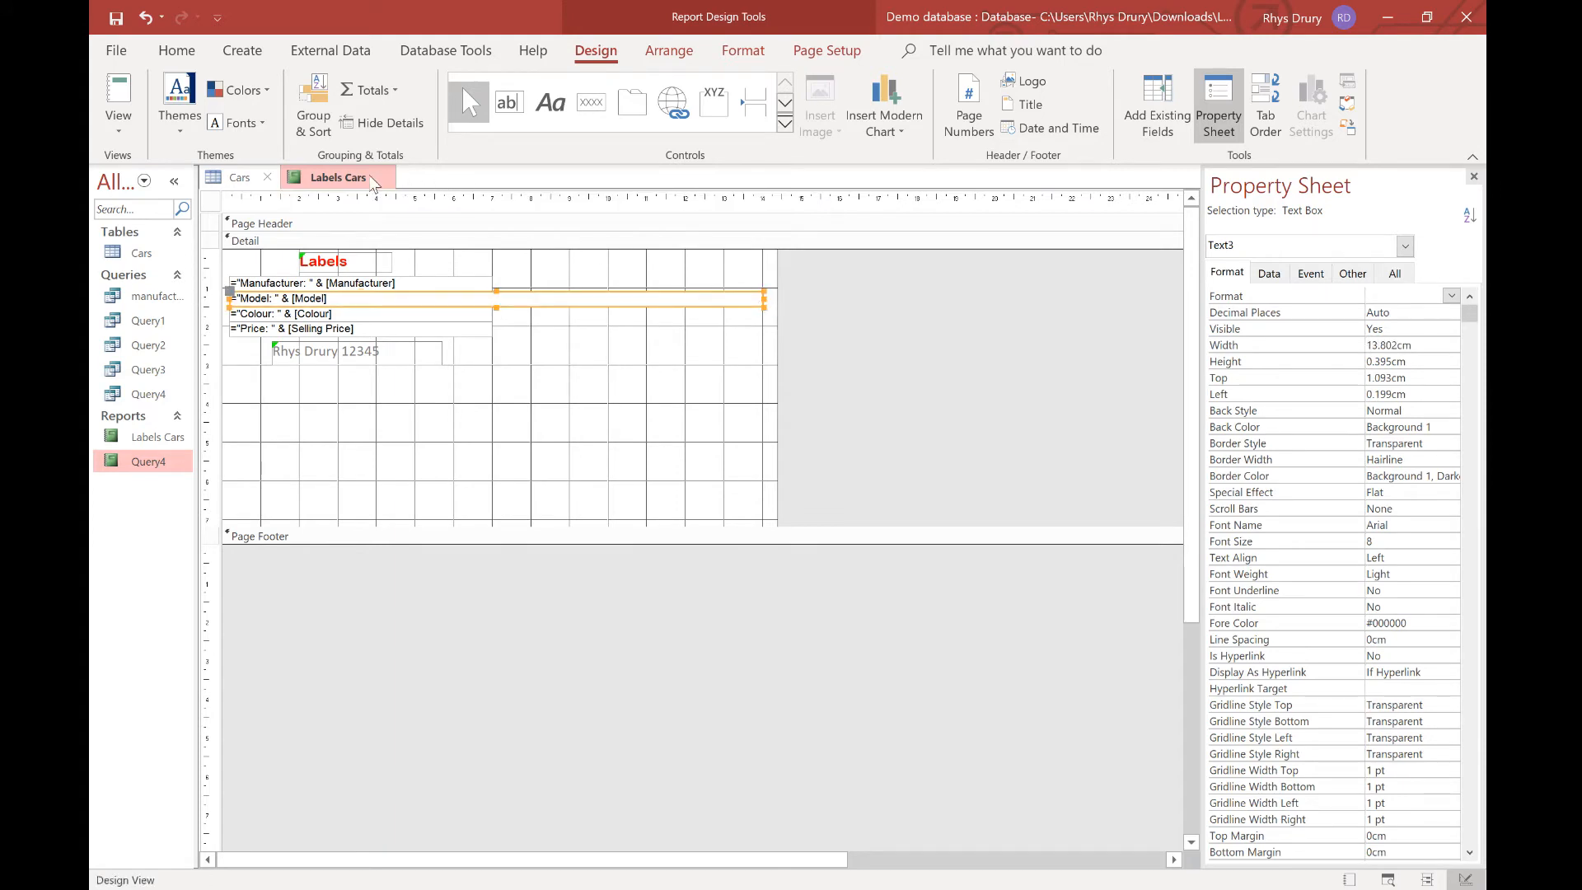
{"action": "right_click", "coordinate": [373, 182]}
{"action": "left_click", "coordinate": [427, 371]}
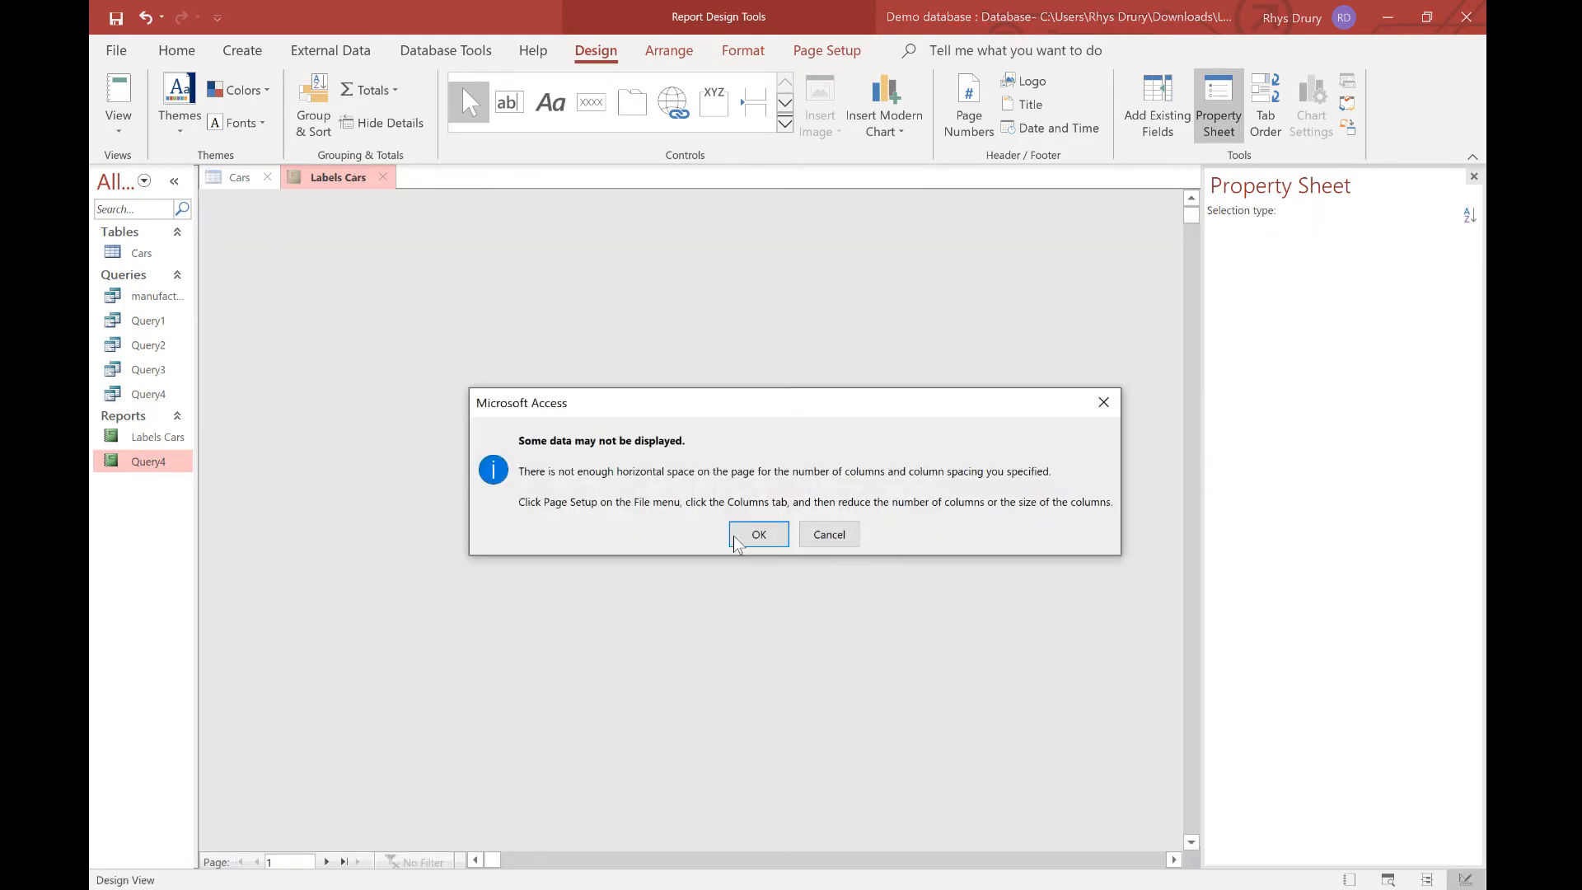
{"action": "left_click", "coordinate": [758, 534]}
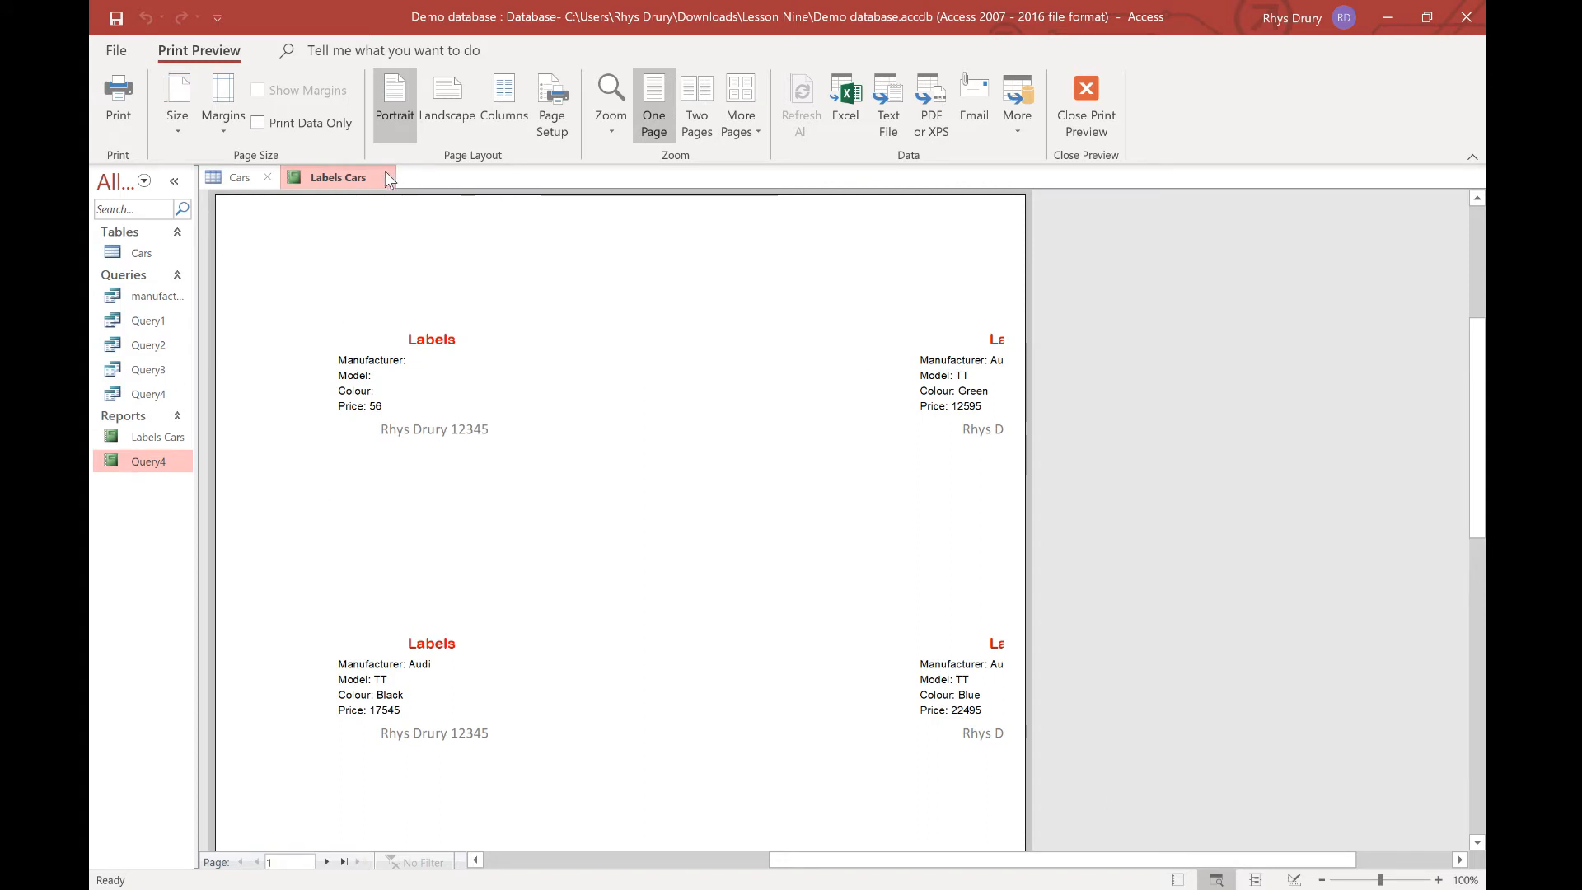
Narrow the Model line and report back to their original widths and preview the two-column labels.
{"action": "right_click", "coordinate": [363, 176]}
{"action": "left_click", "coordinate": [434, 343]}
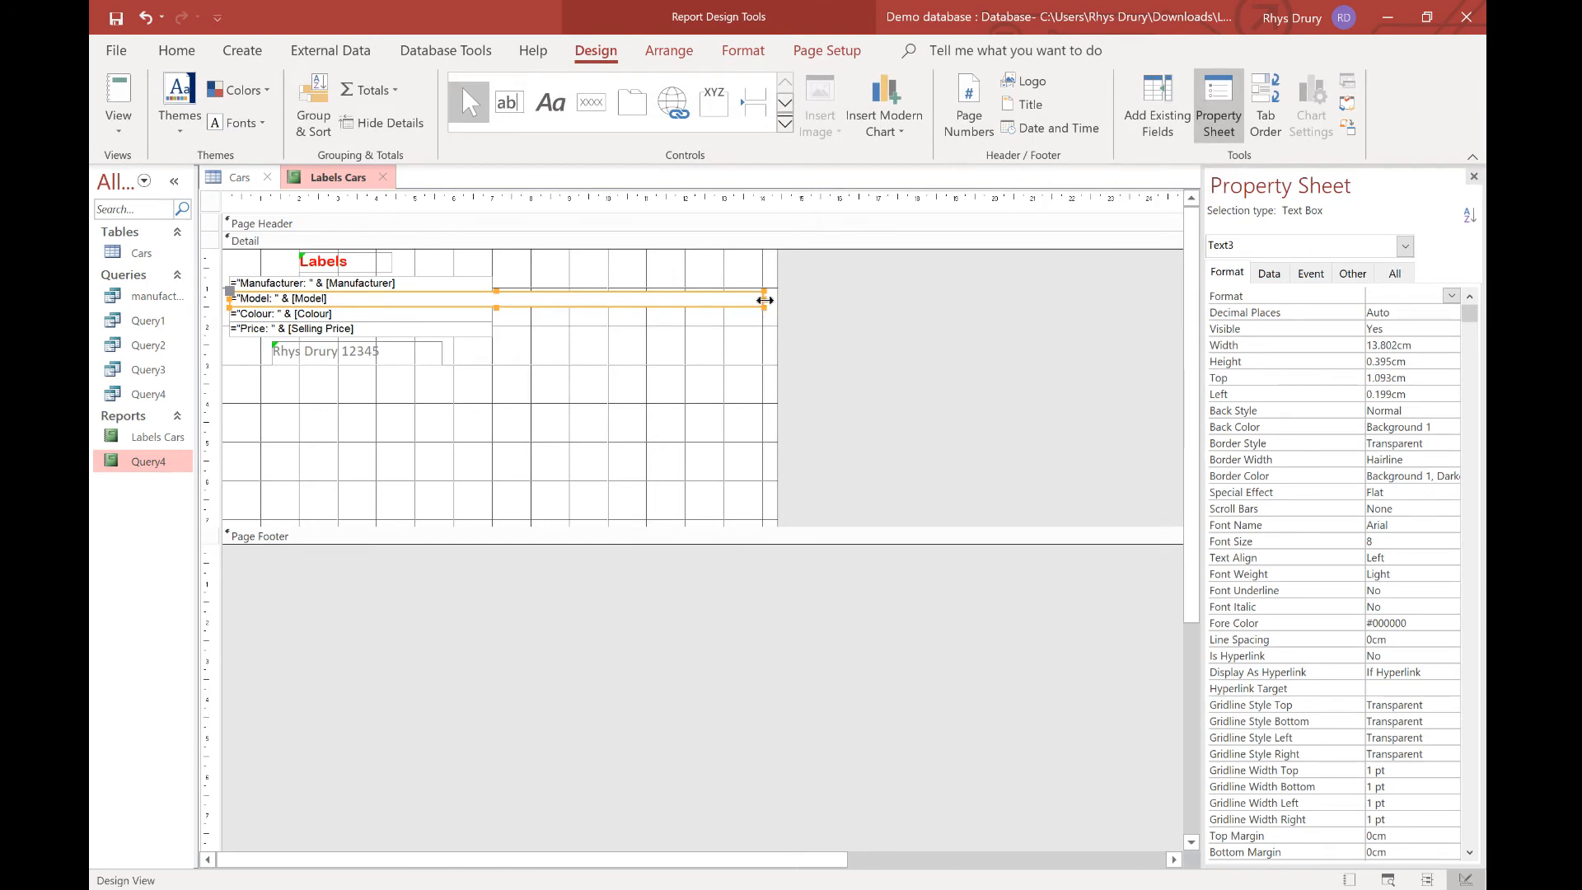
{"action": "left_click_drag", "start_coordinate": [764, 299], "coordinate": [492, 300]}
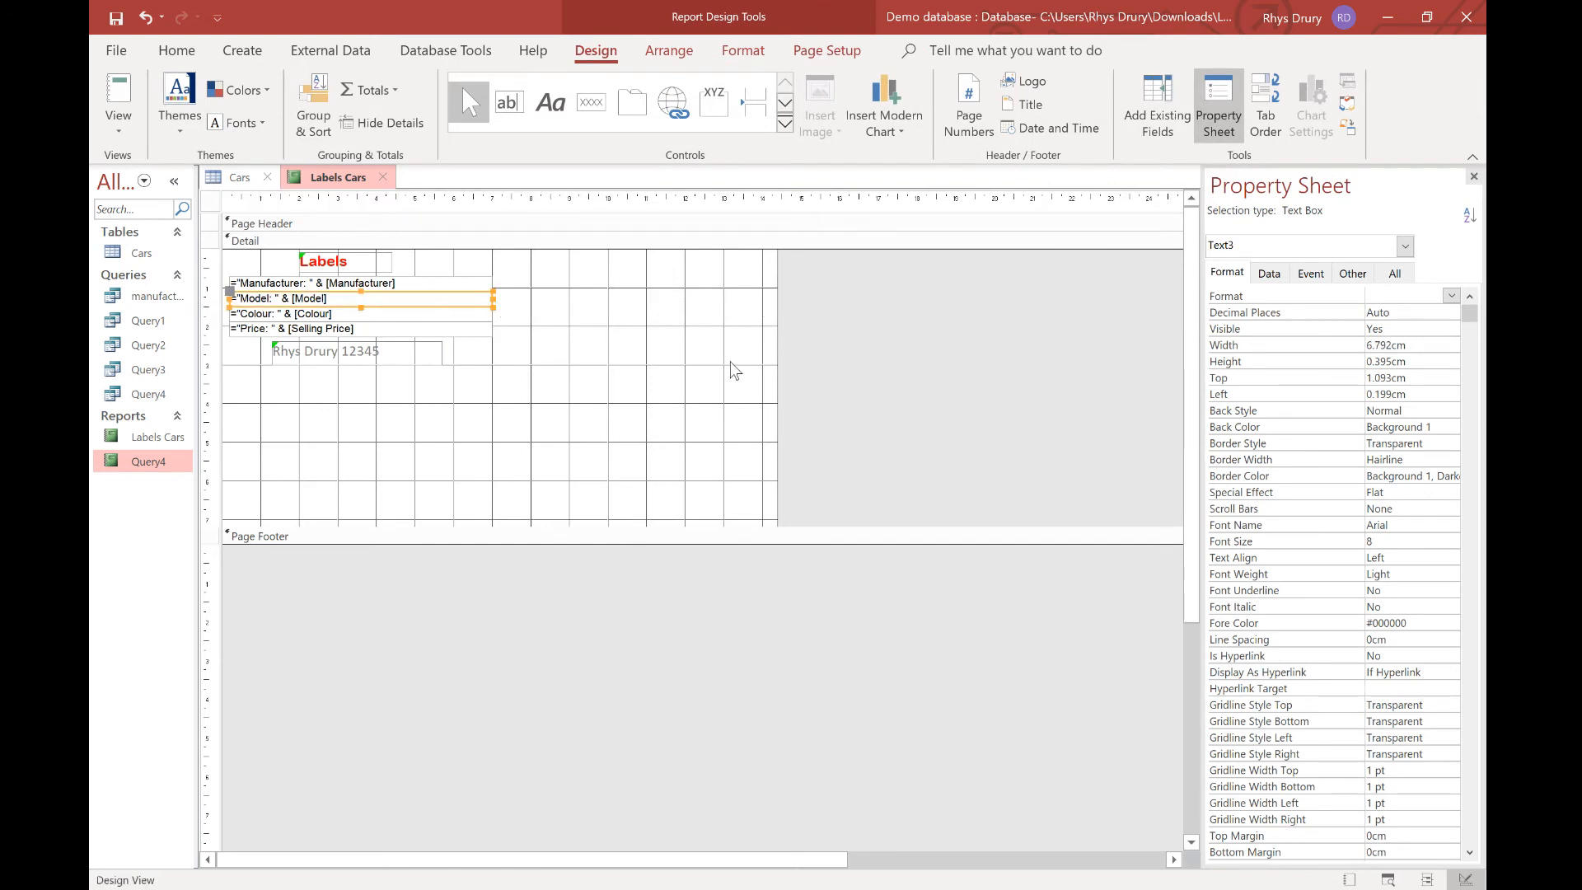
{"action": "left_click_drag", "start_coordinate": [777, 353], "coordinate": [509, 334]}
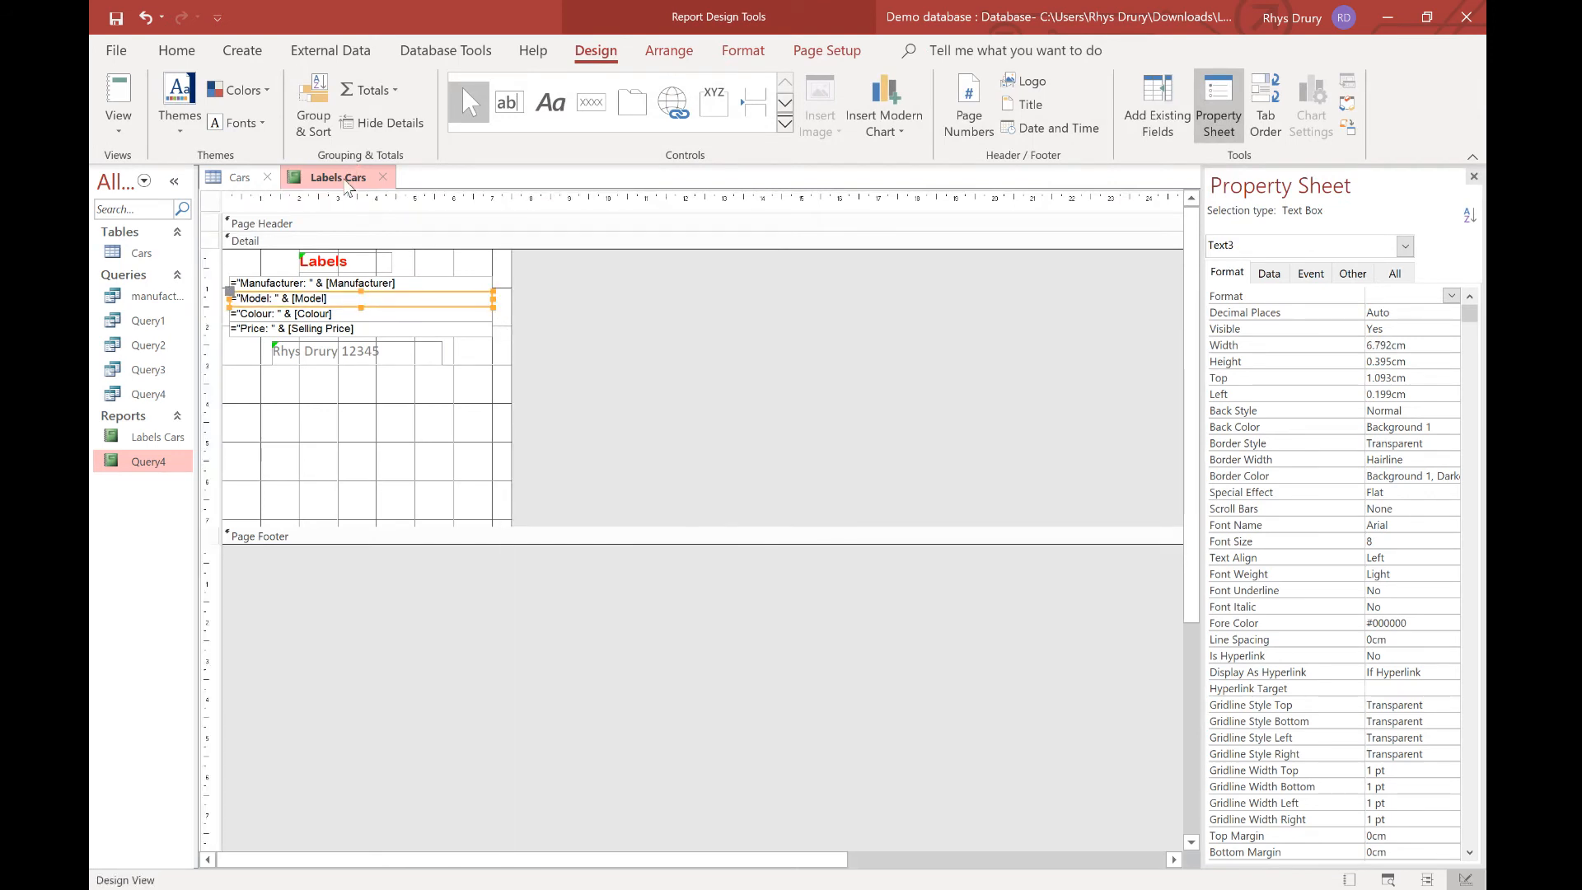
{"action": "right_click", "coordinate": [347, 180]}
{"action": "left_click", "coordinate": [408, 379]}
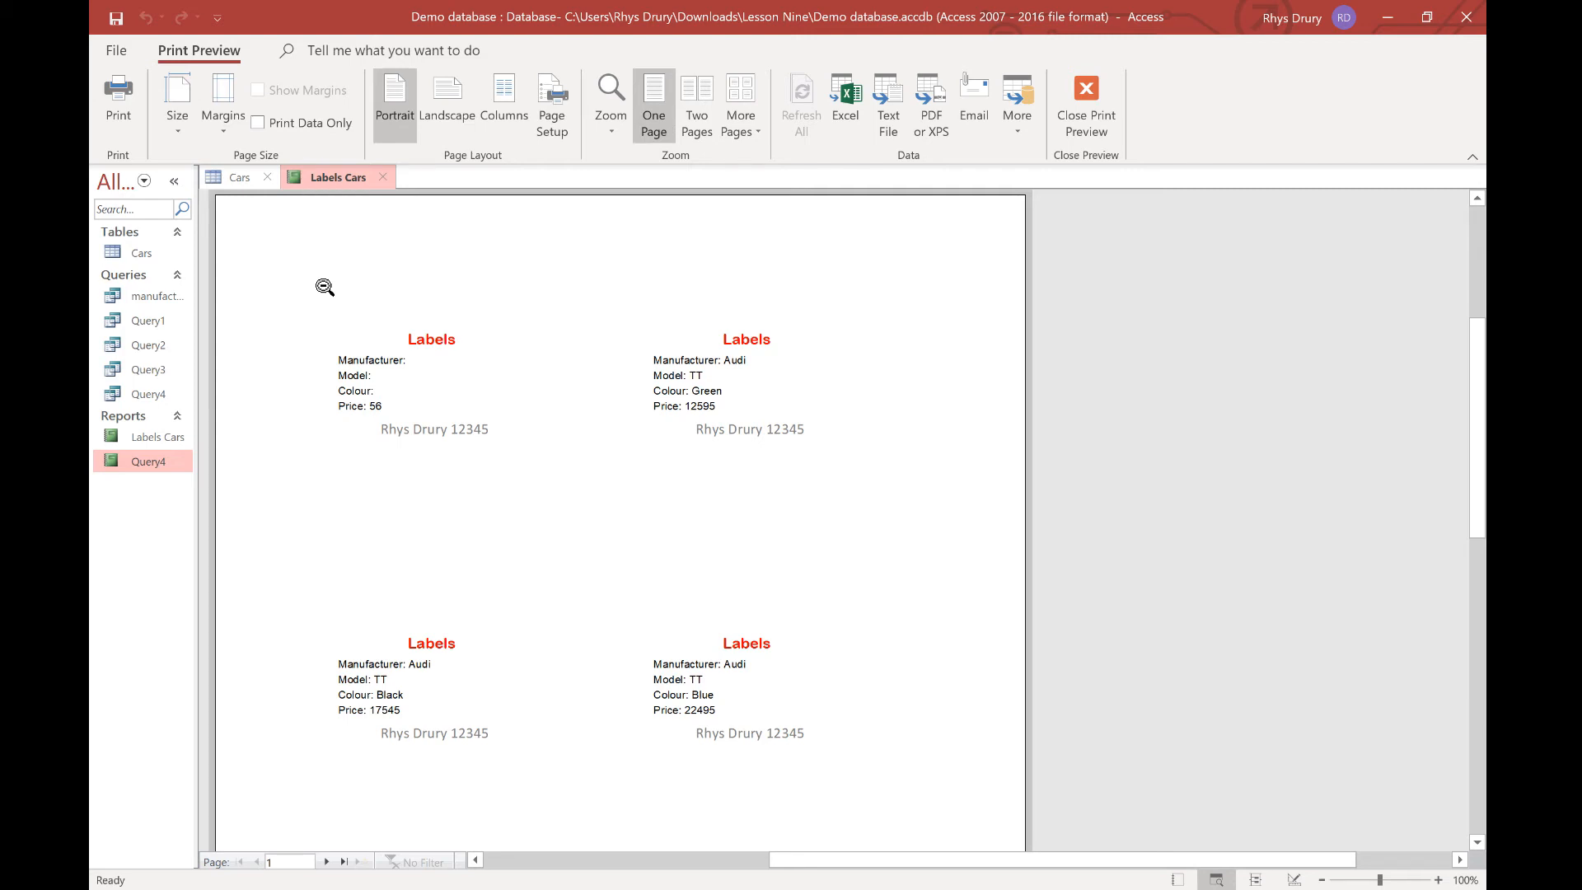
Open Query2 and start the Label Wizard with the default label size and font.
{"action": "double_click", "coordinate": [144, 345]}
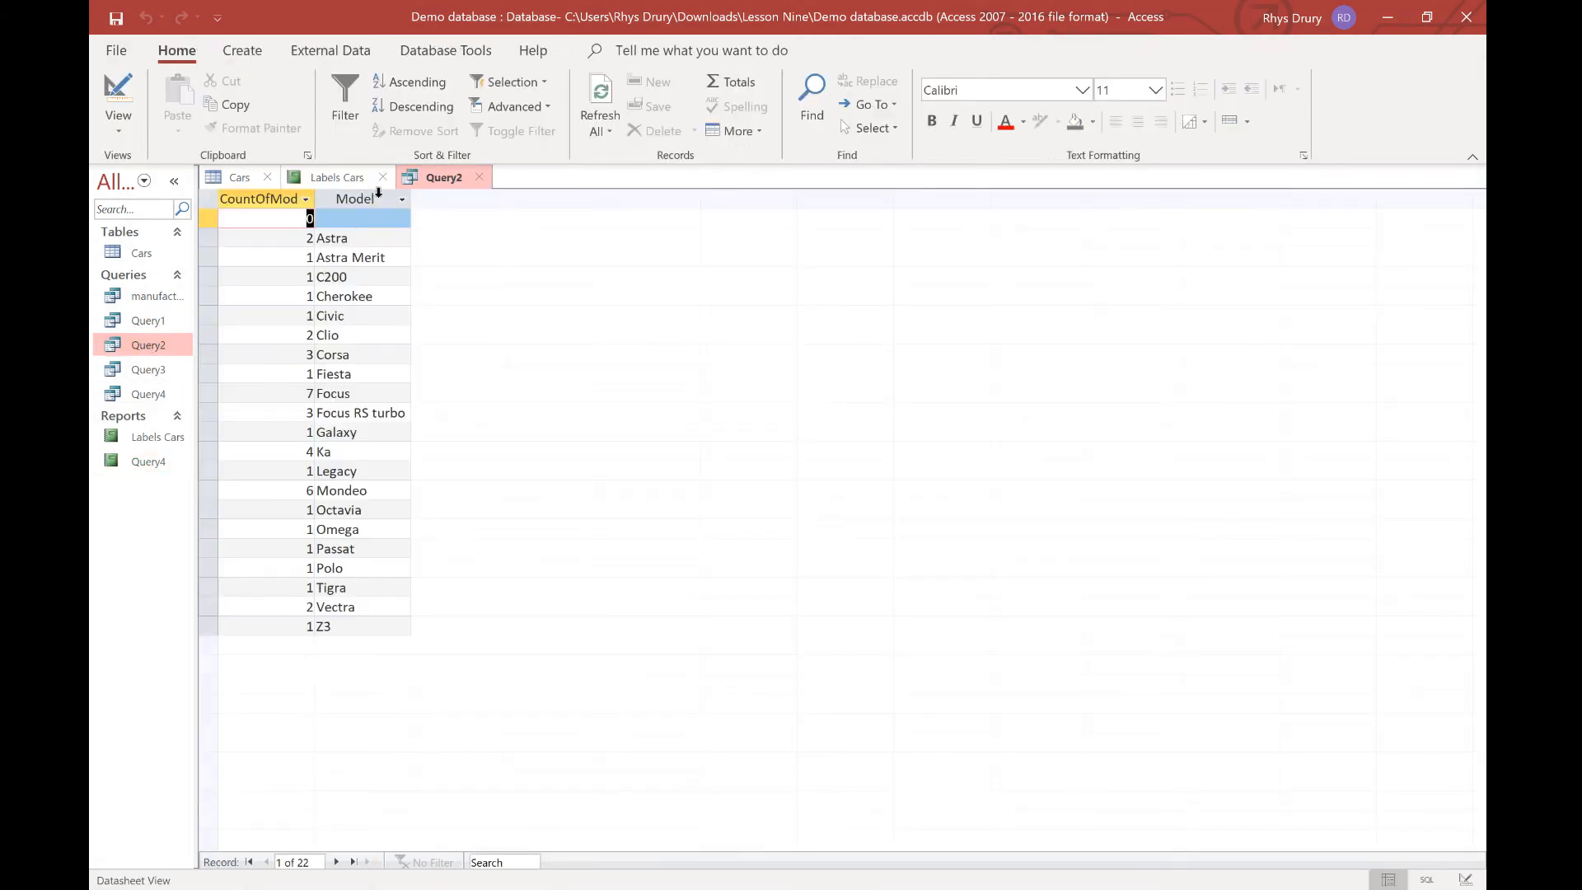
{"action": "left_click", "coordinate": [242, 50]}
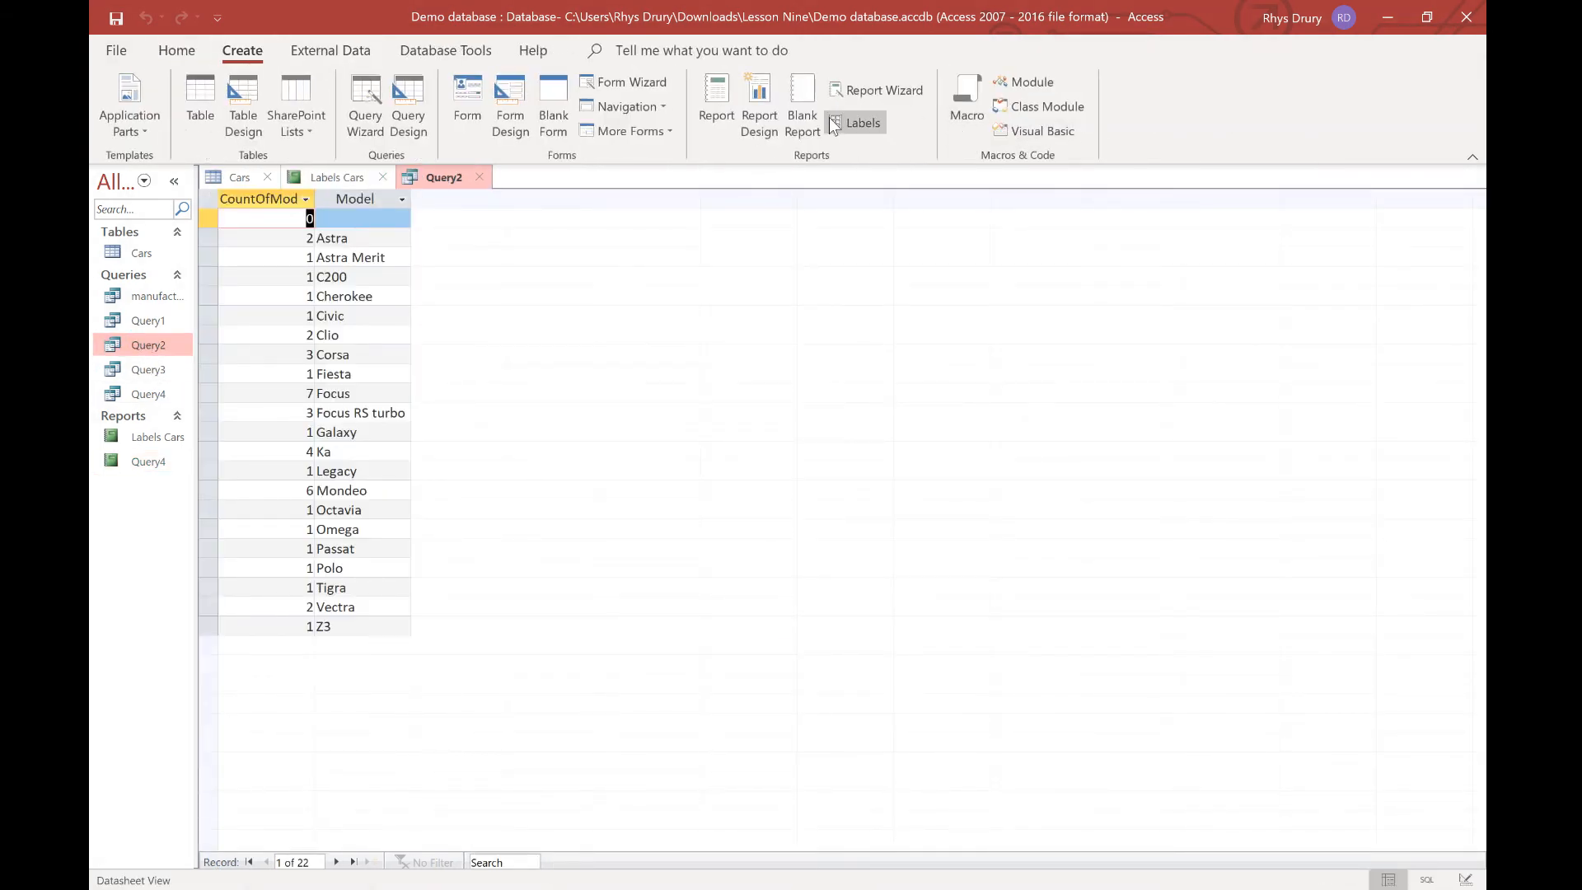
{"action": "left_click", "coordinate": [838, 120]}
{"action": "left_click", "coordinate": [941, 510]}
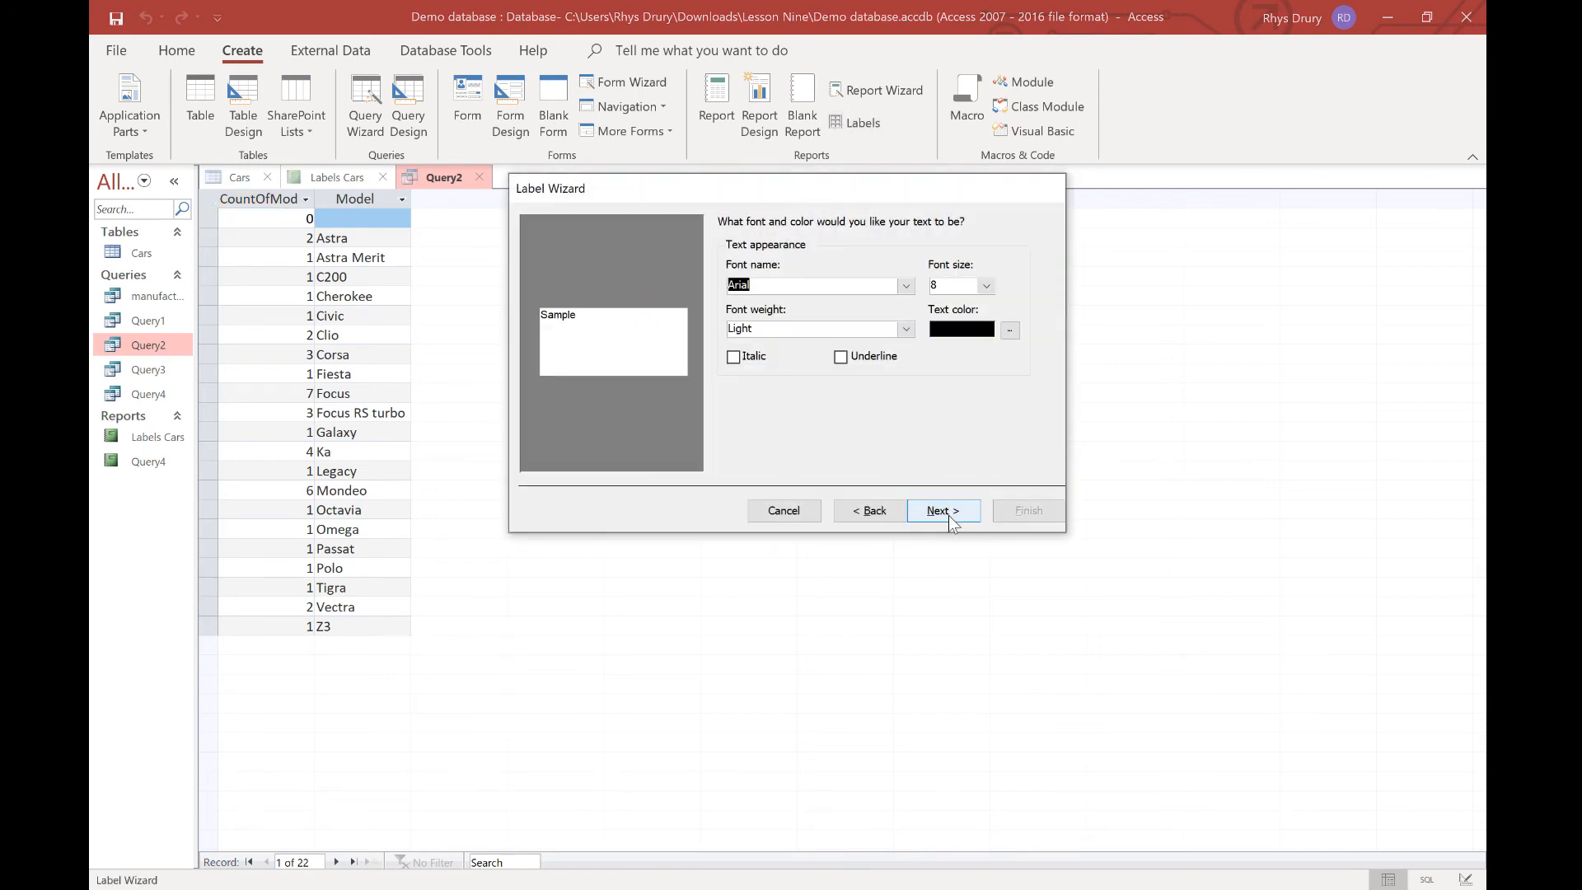
{"action": "left_click", "coordinate": [949, 512]}
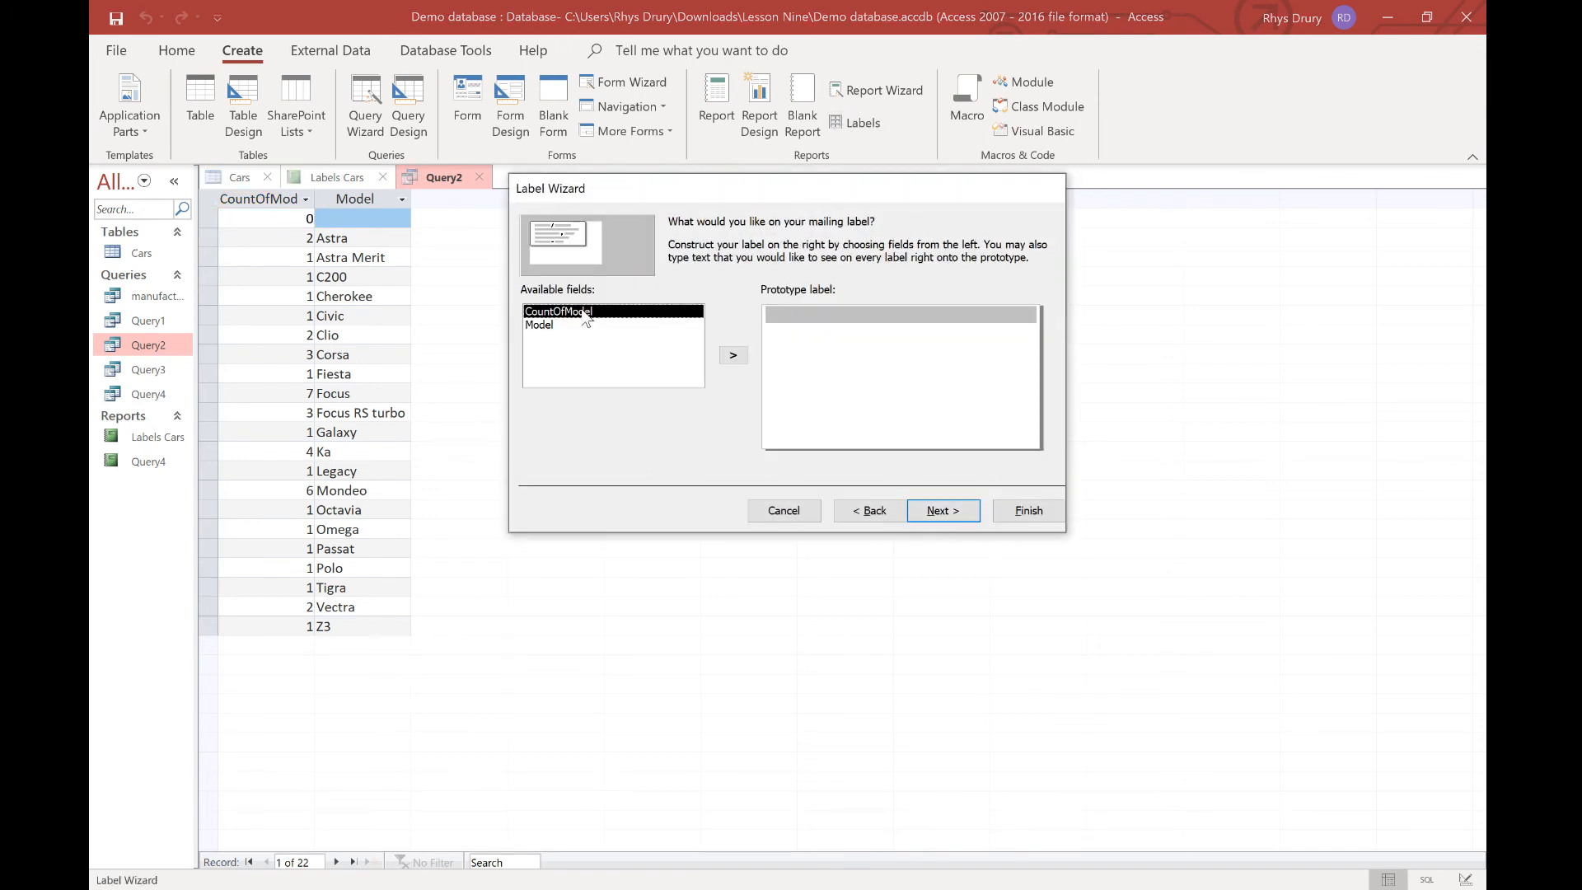
Put {CountOfModel} on top and {Model} two lines below, then finish the labels report.
{"action": "double_click", "coordinate": [627, 312]}
{"action": "double_click", "coordinate": [626, 325]}
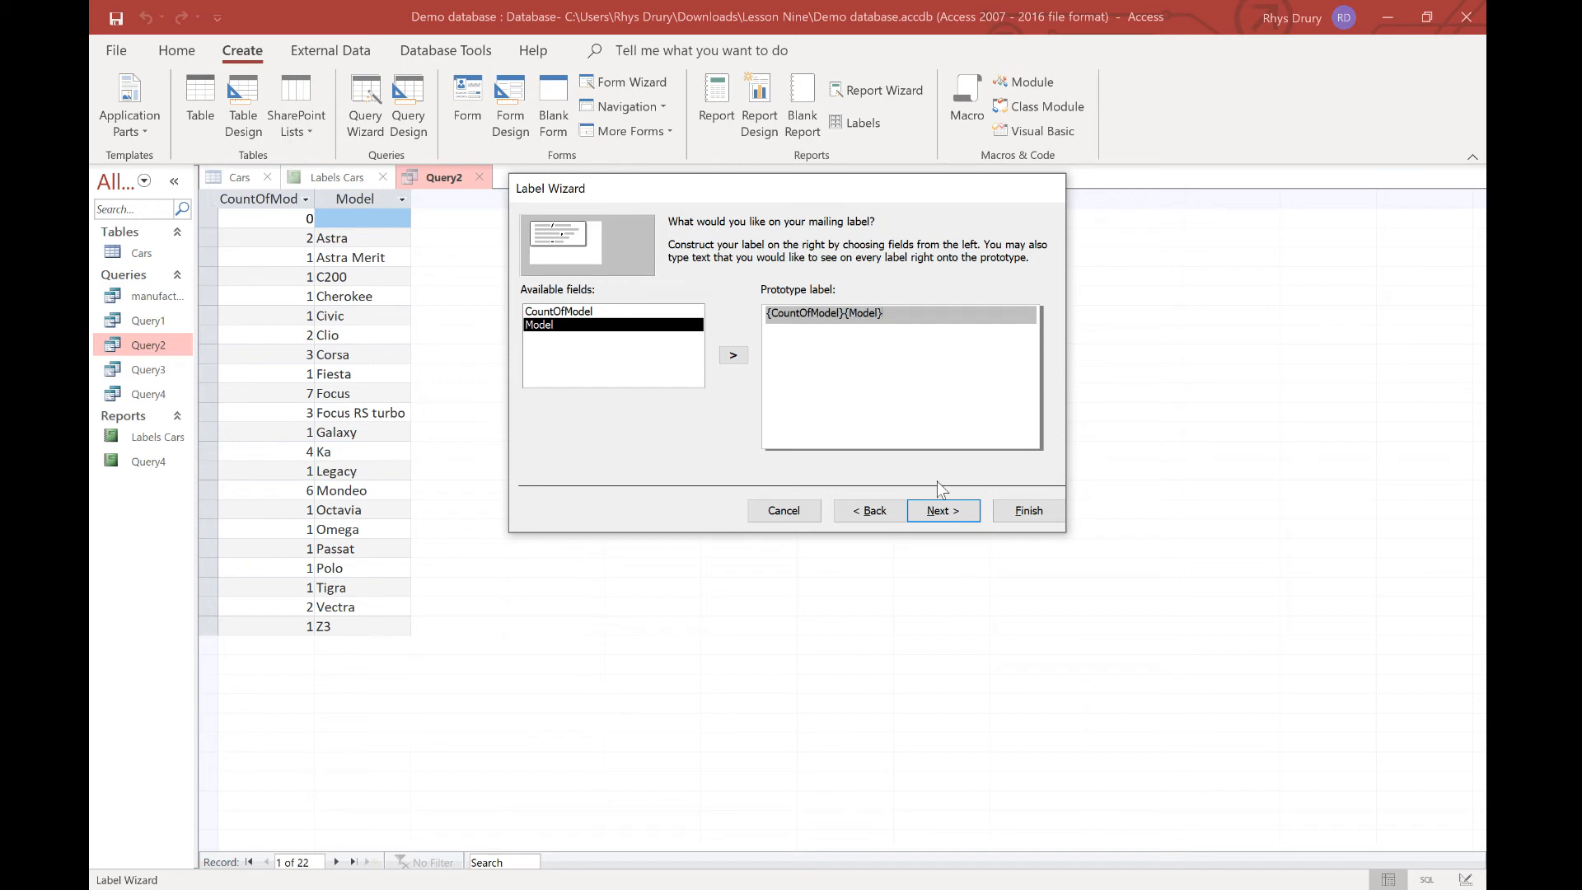
{"action": "key", "text": "BackSpace"}
{"action": "key", "text": "Return"}
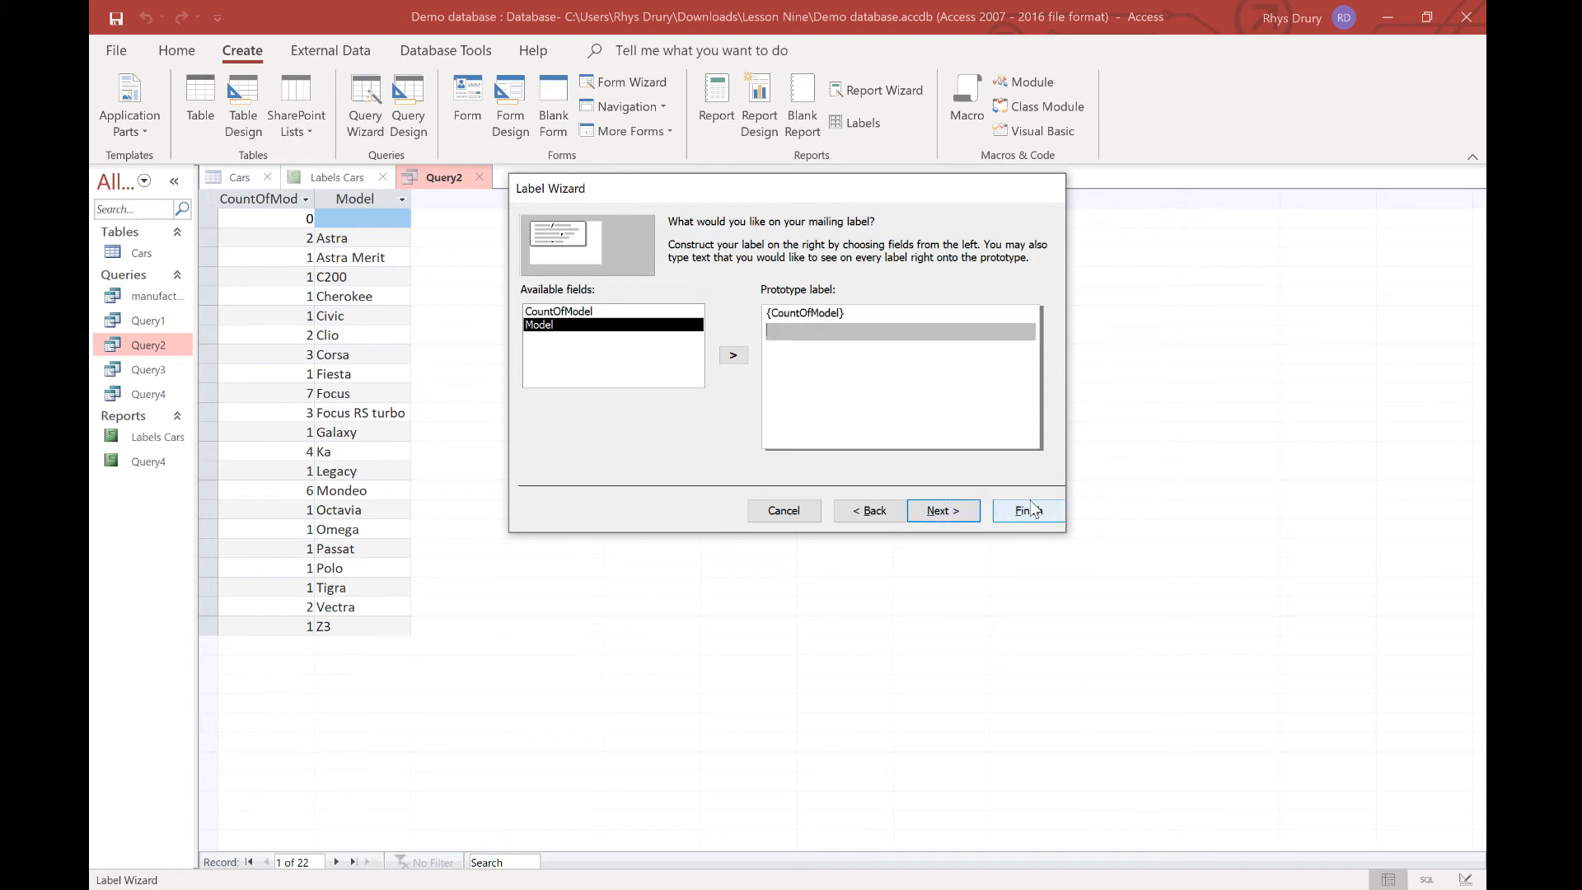
{"action": "key", "text": "Return"}
{"action": "double_click", "coordinate": [557, 324]}
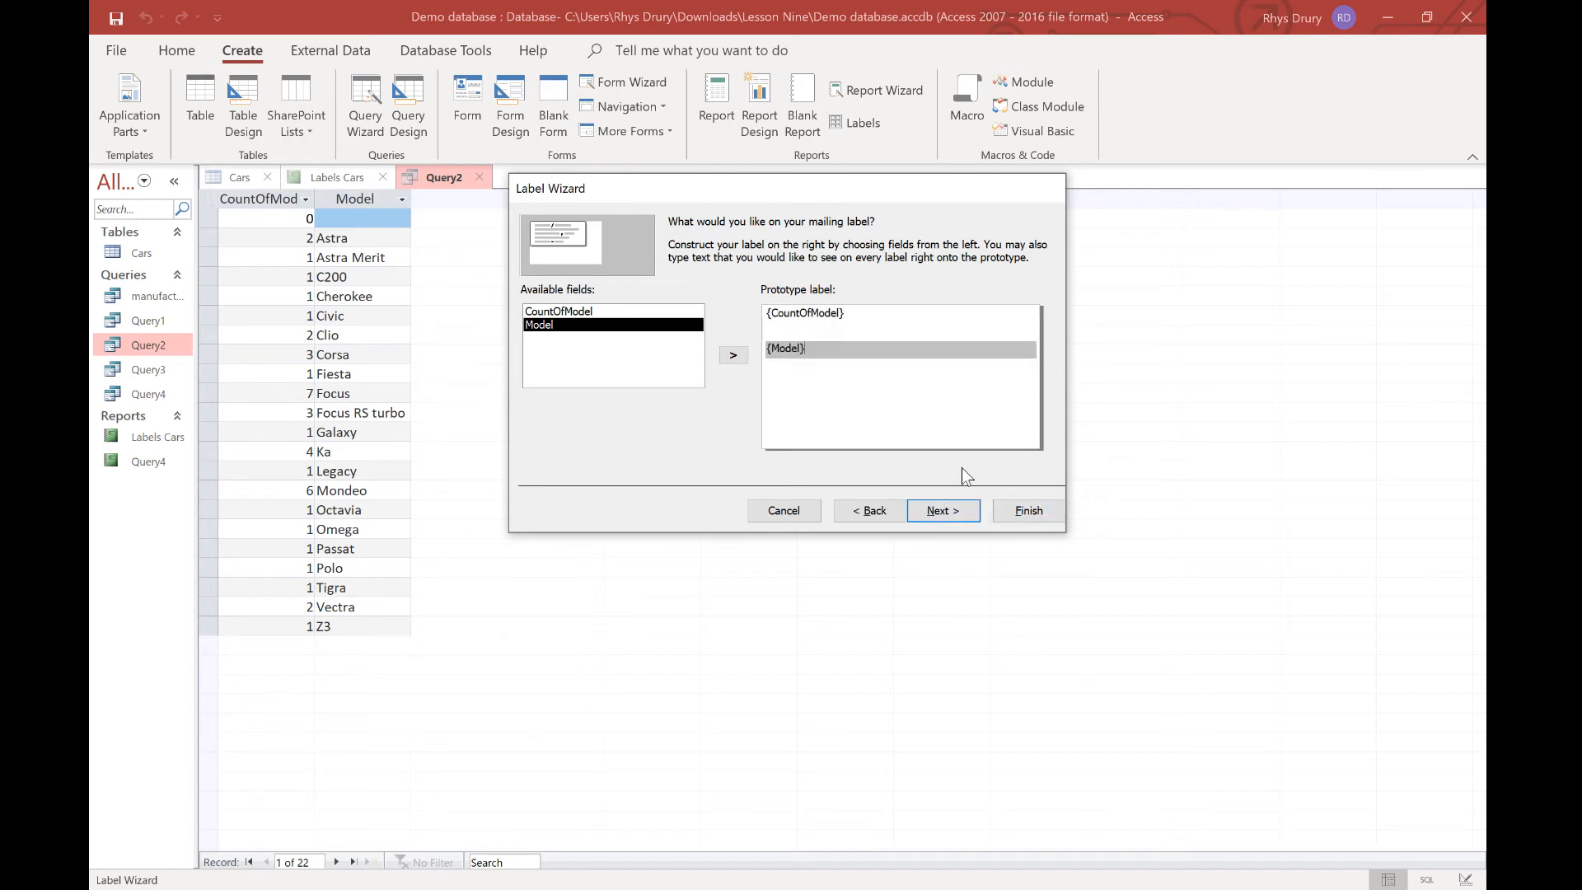
{"action": "left_click", "coordinate": [1030, 511]}
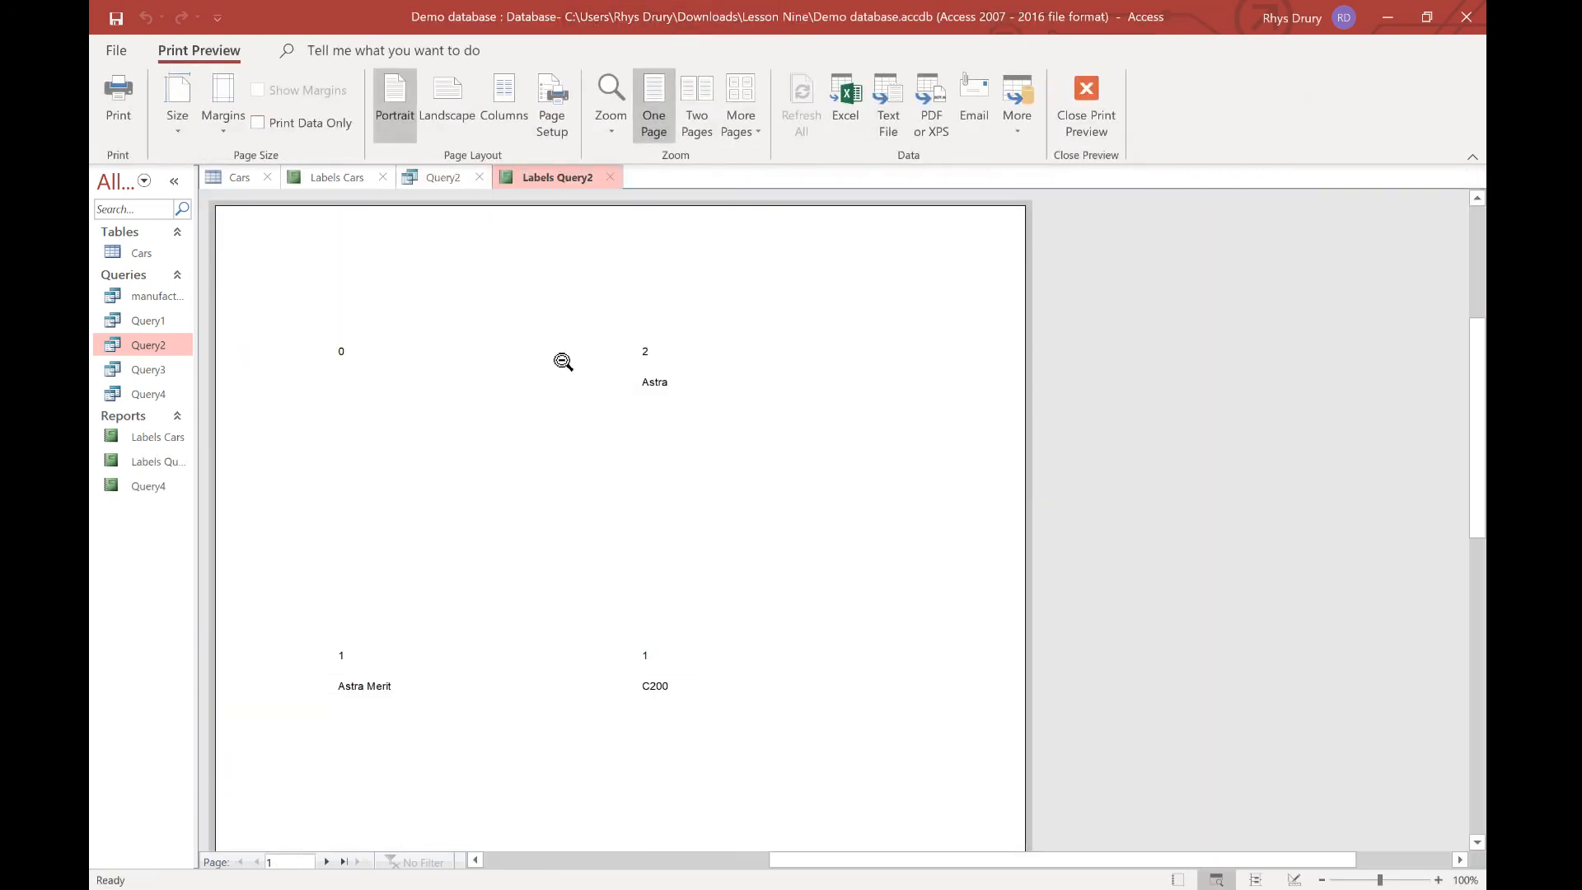
{"action": "scroll", "coordinate": [495, 498], "scroll_direction": "down", "scroll_amount": 3}
{"action": "scroll", "coordinate": [502, 567], "scroll_direction": "up", "scroll_amount": 3}
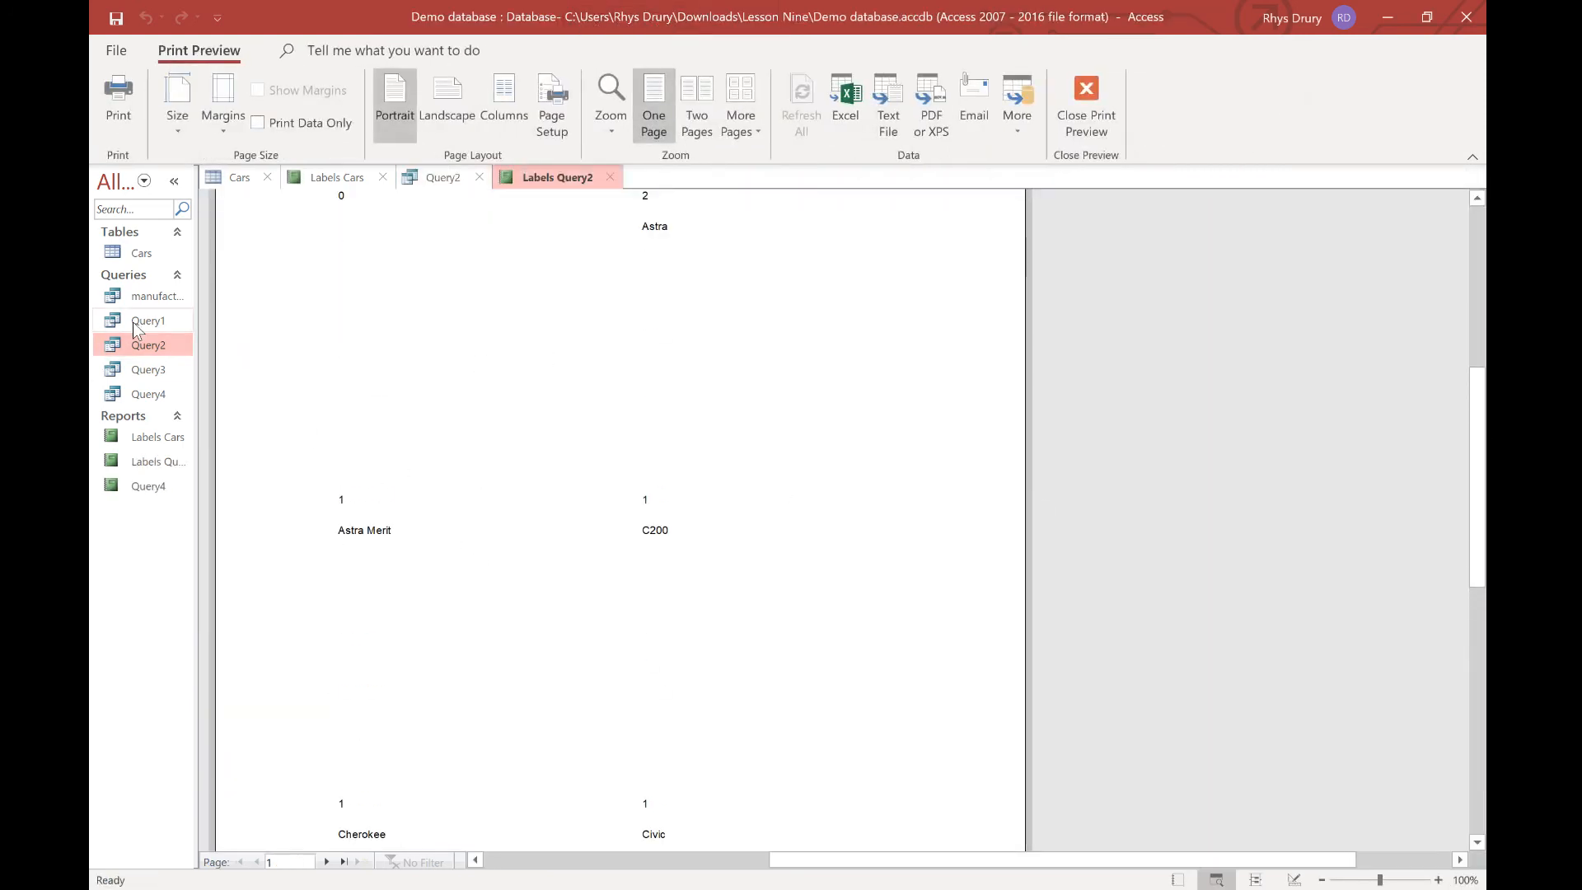
{"action": "left_click", "coordinate": [145, 253]}
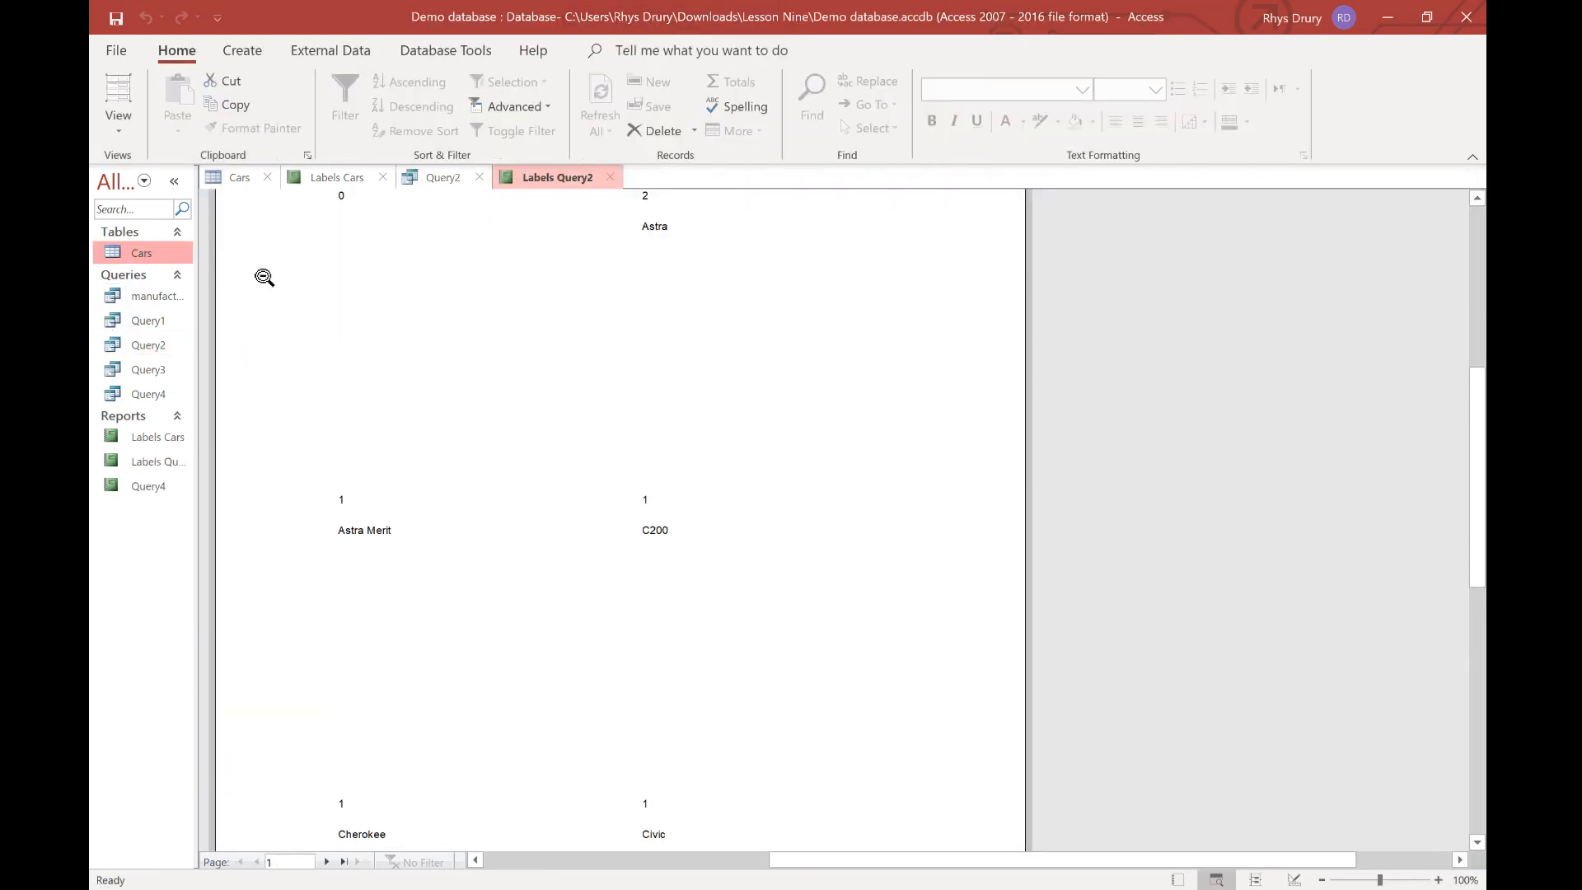